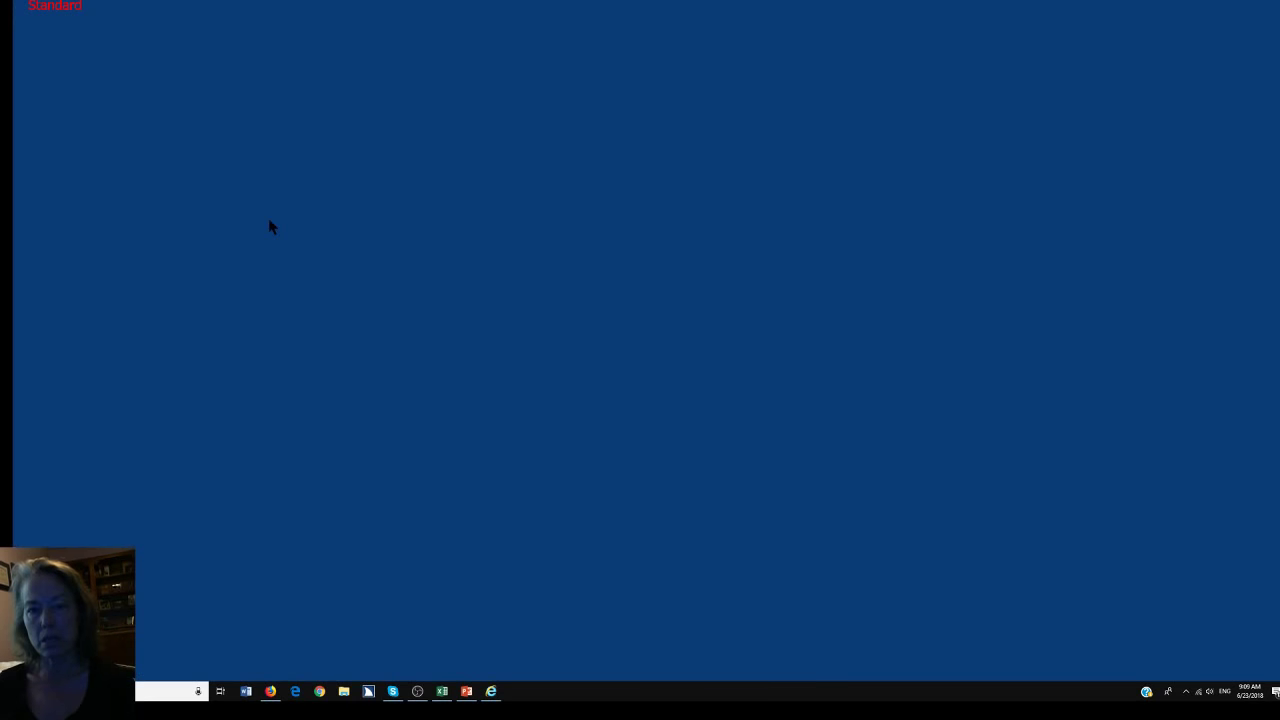
# Start JAWS 2018 from the Start menu search, then return to the MSN page in Internet Explorer
pyautogui.press('super')
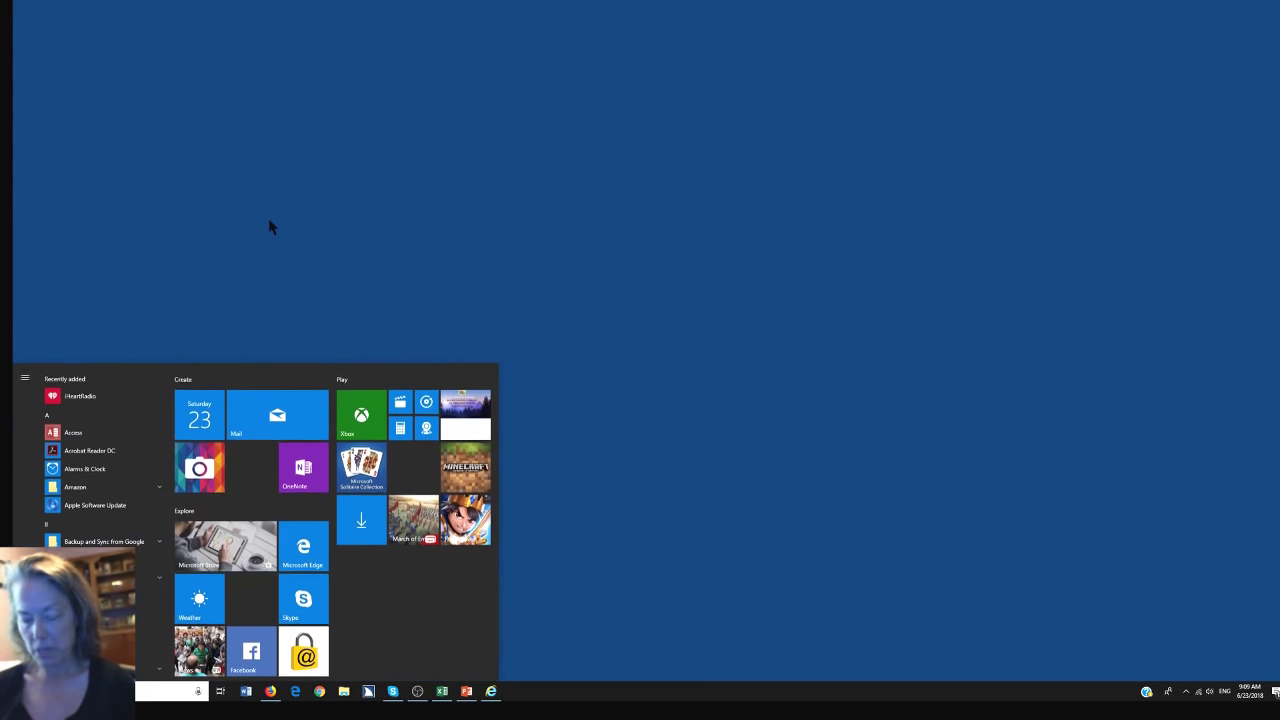
pyautogui.write('jaws')
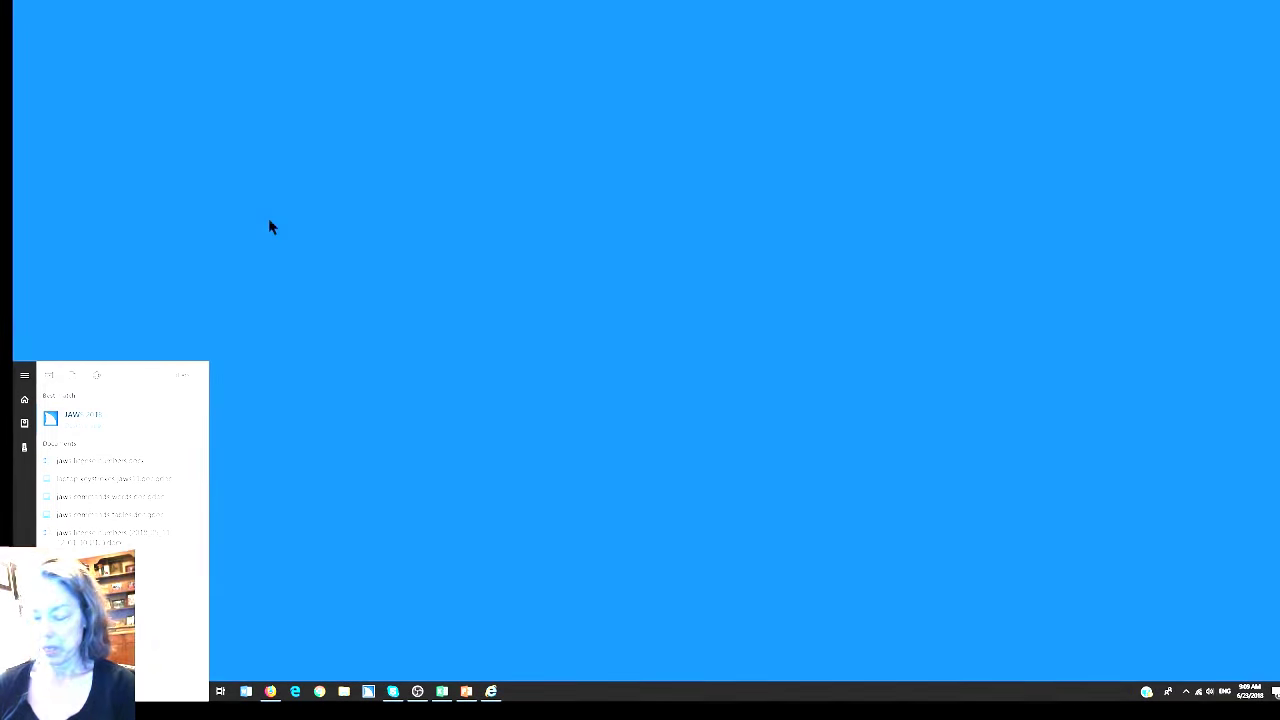
pyautogui.press('Return')
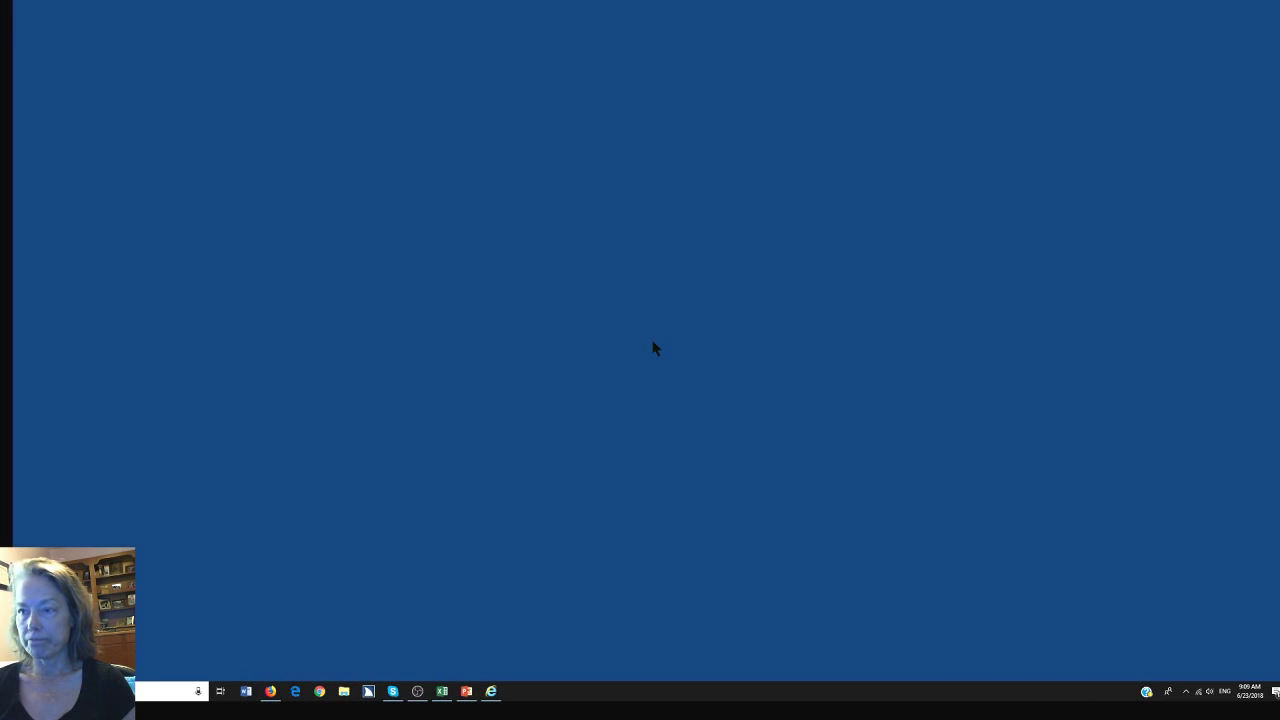
pyautogui.hotkey('alt', 'Tab')
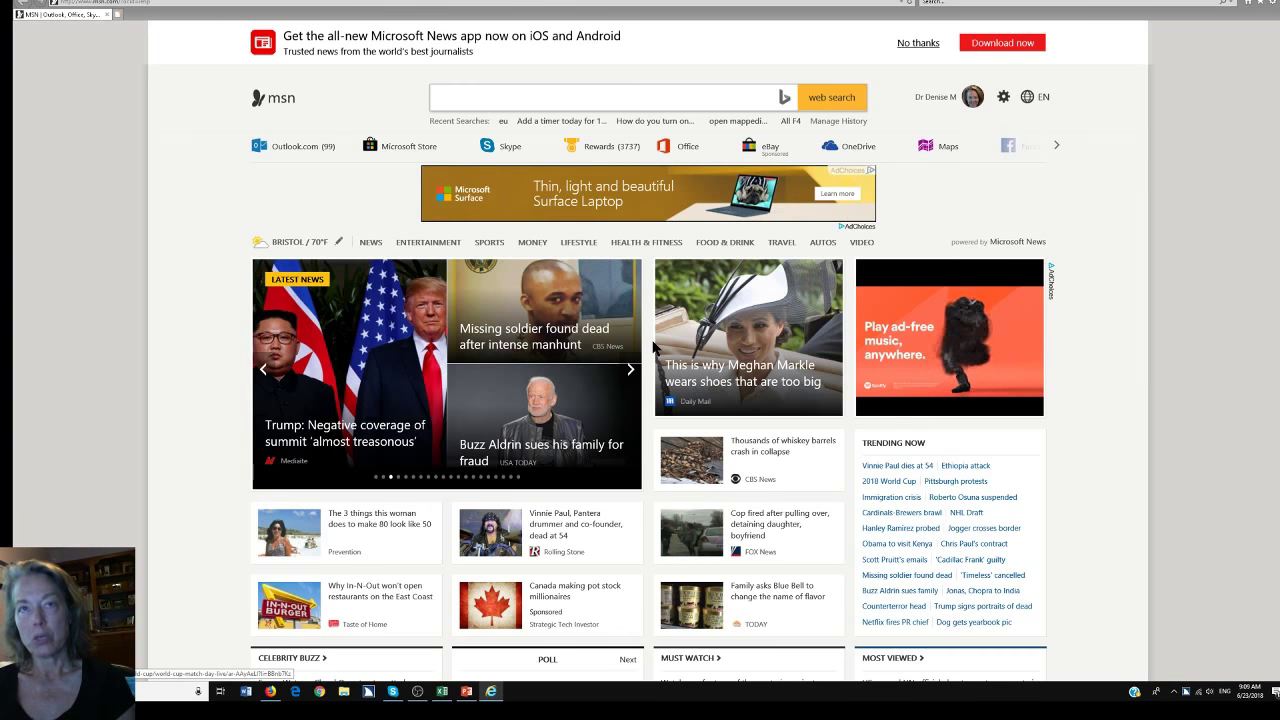
# Enter google in the address bar to load google.com
pyautogui.hotkey('alt', 'd')
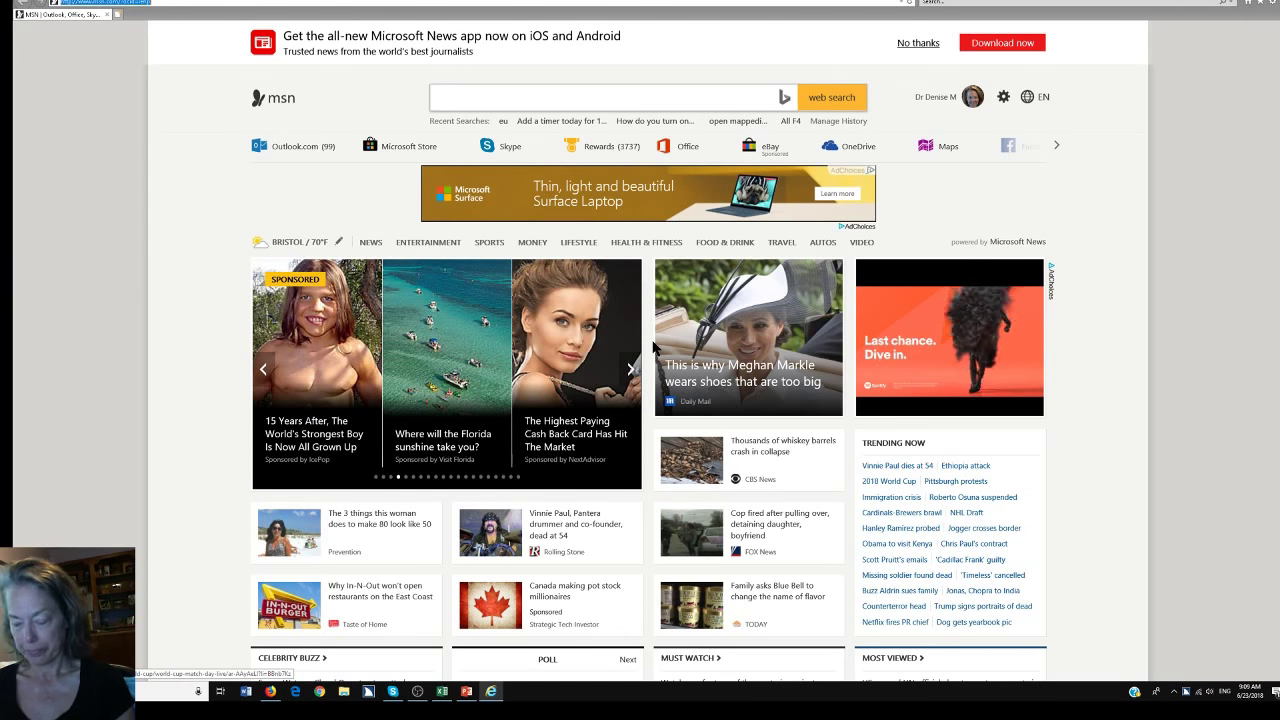
pyautogui.write('google.com')
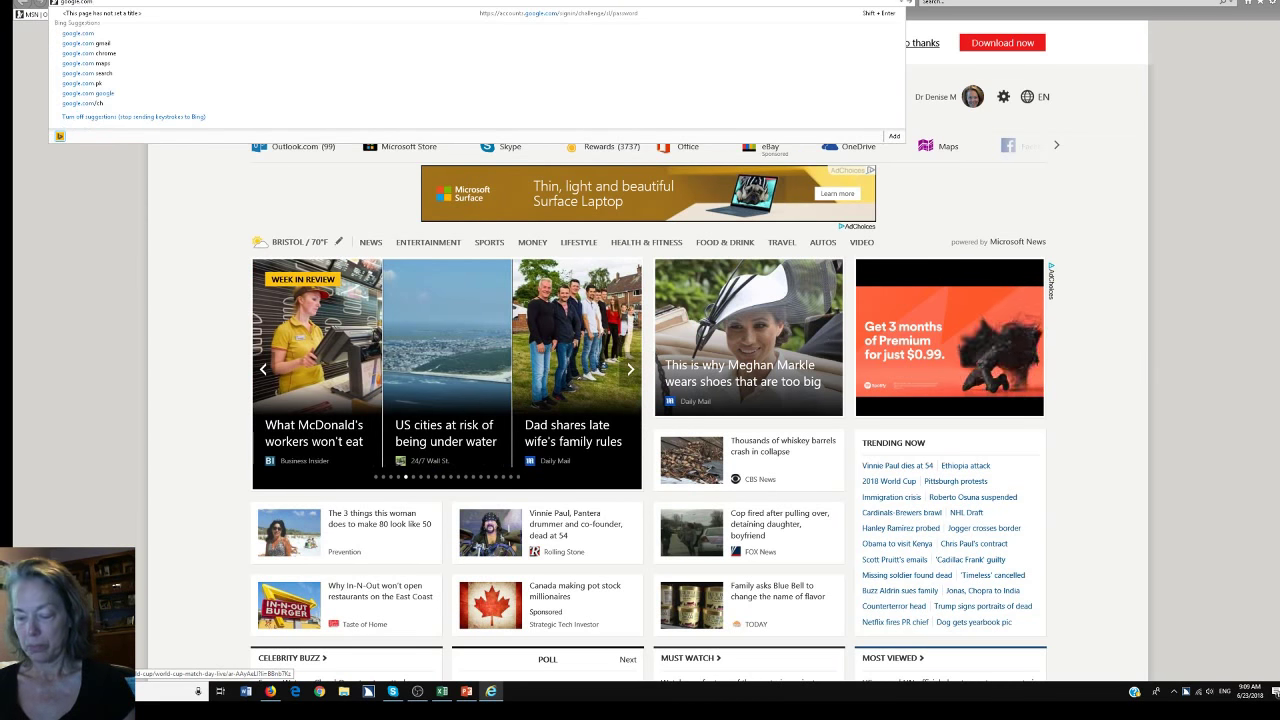
pyautogui.press('Return')
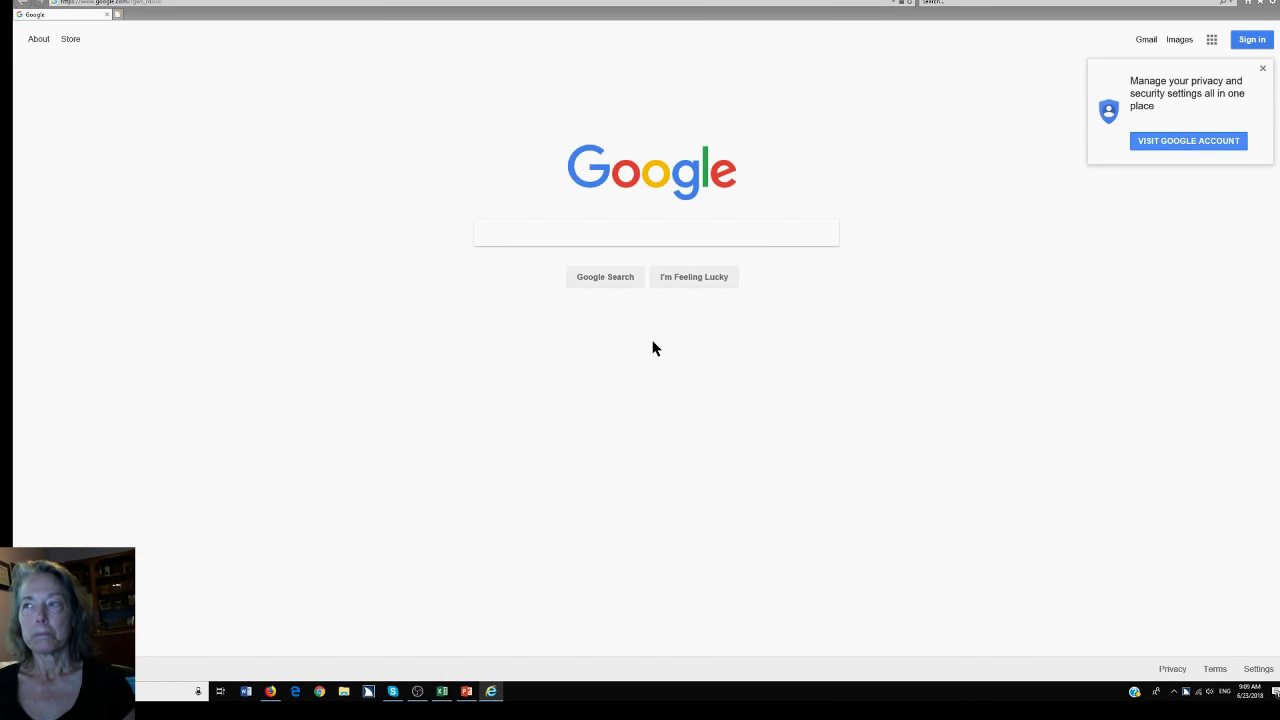
# Follow the Images link from the JAWS Links List to reach Google Images
pyautogui.click(652, 348)
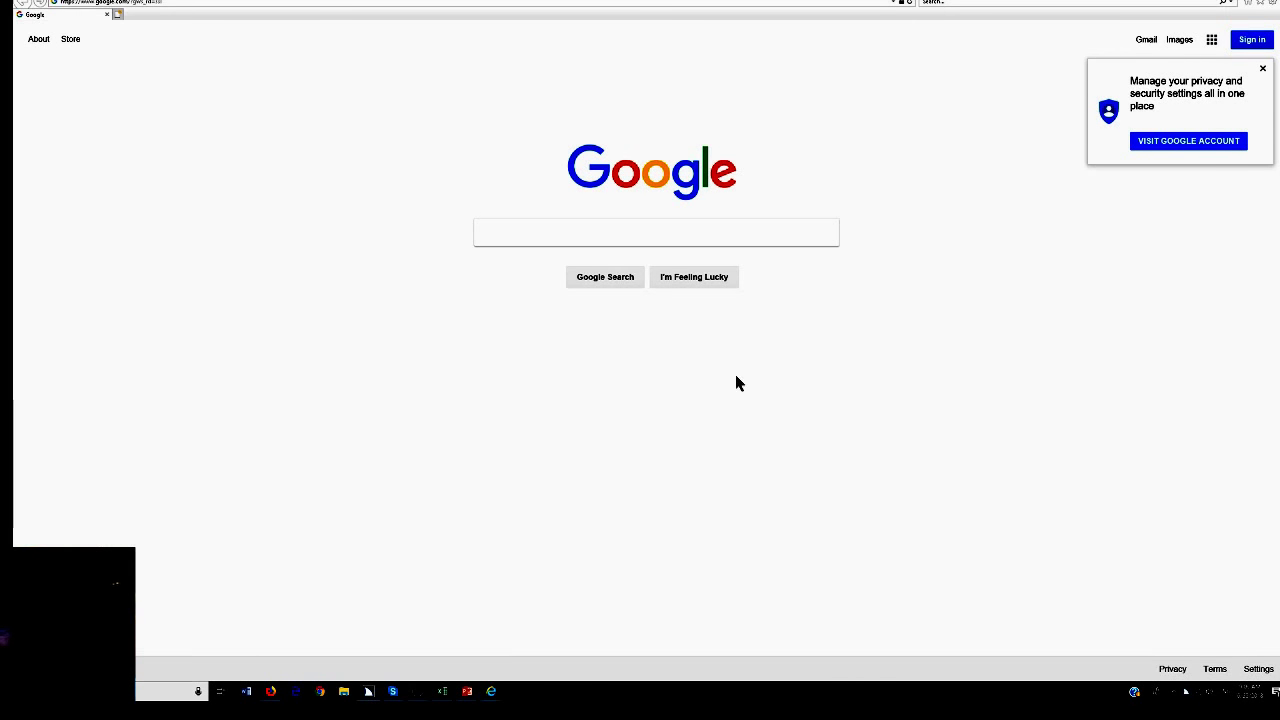
pyautogui.press('Insert+F7')
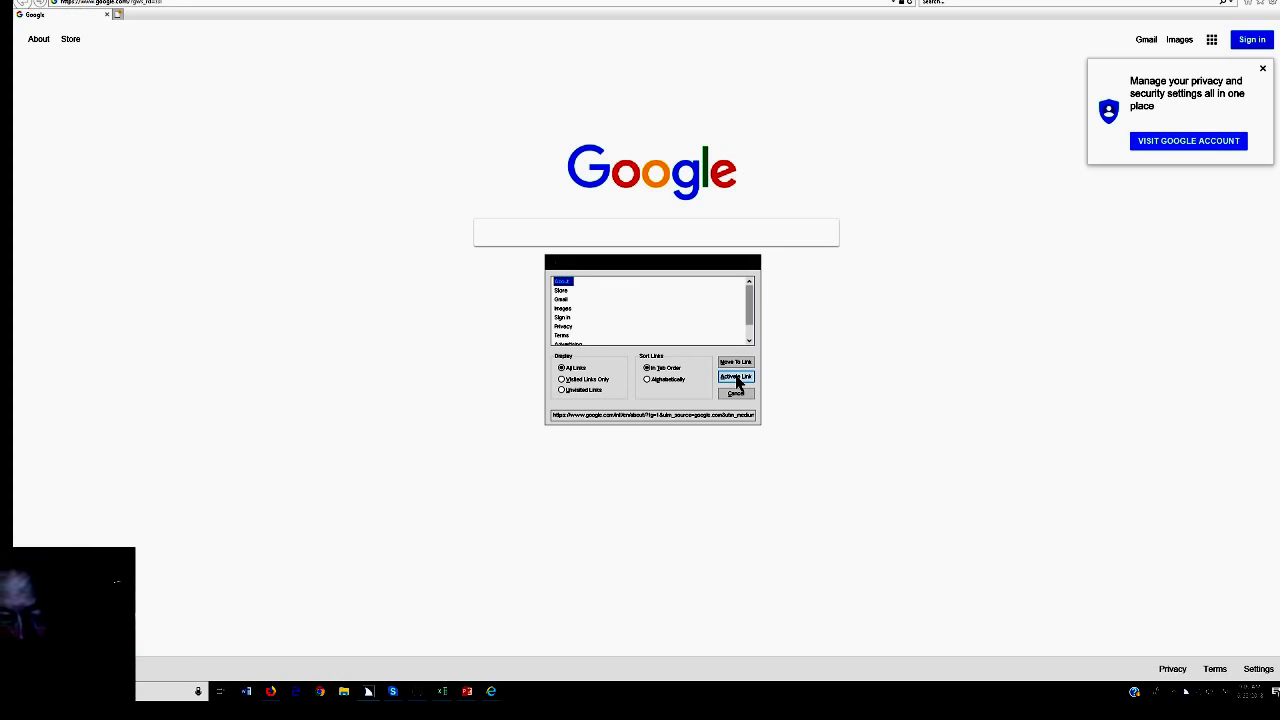
pyautogui.press('Down')
pyautogui.press('Down')
pyautogui.press('Down')
pyautogui.click(735, 376)
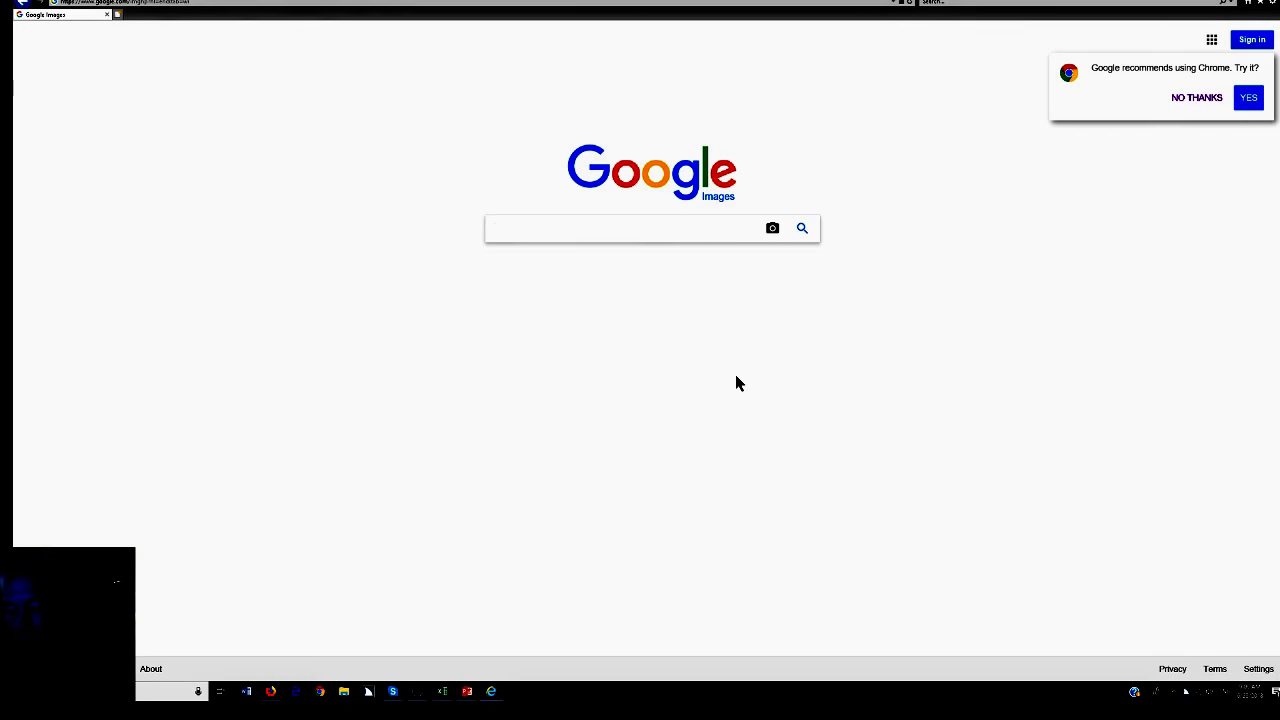
# Search Google Images for 'flower rose'
pyautogui.write('flower')
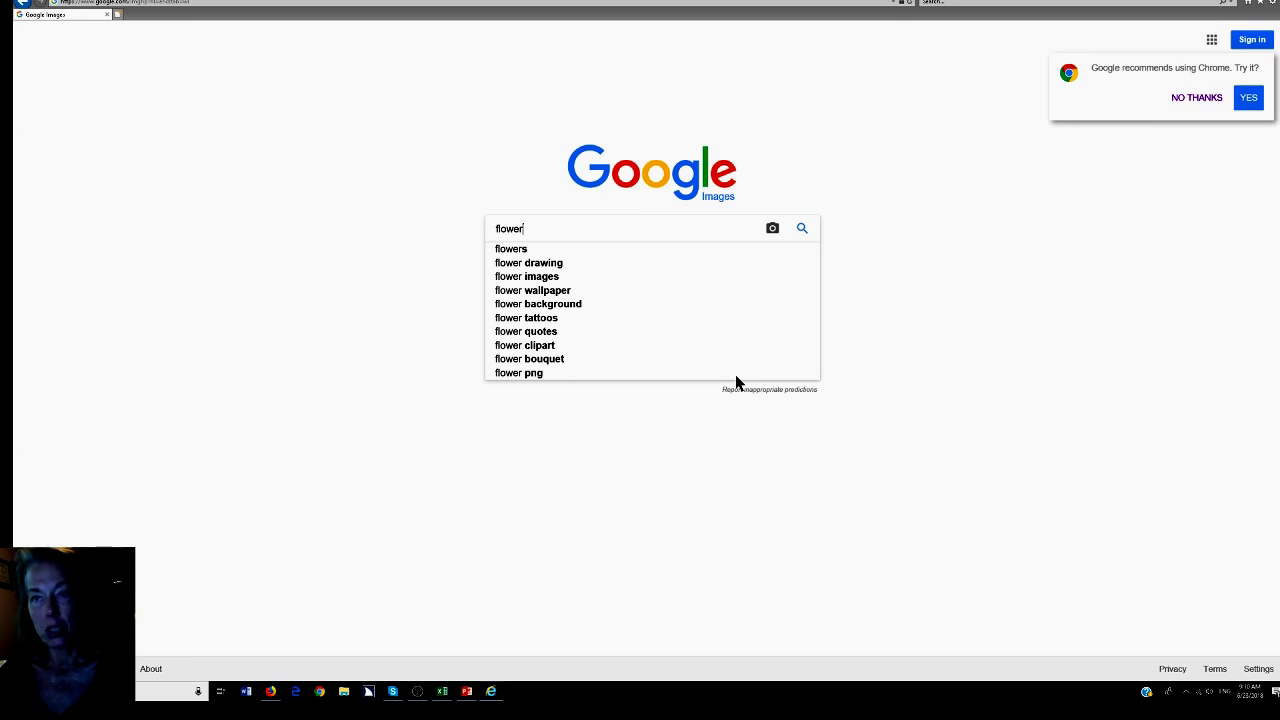
pyautogui.write('rose')
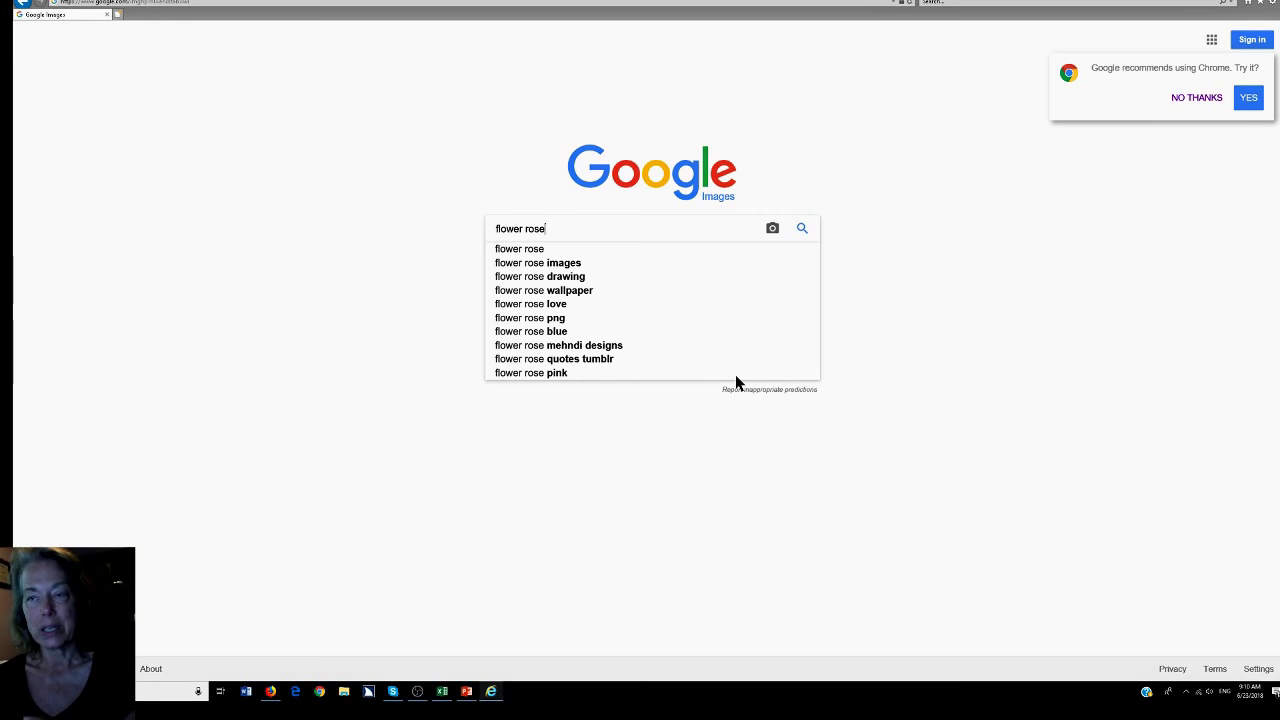
pyautogui.press('Return')
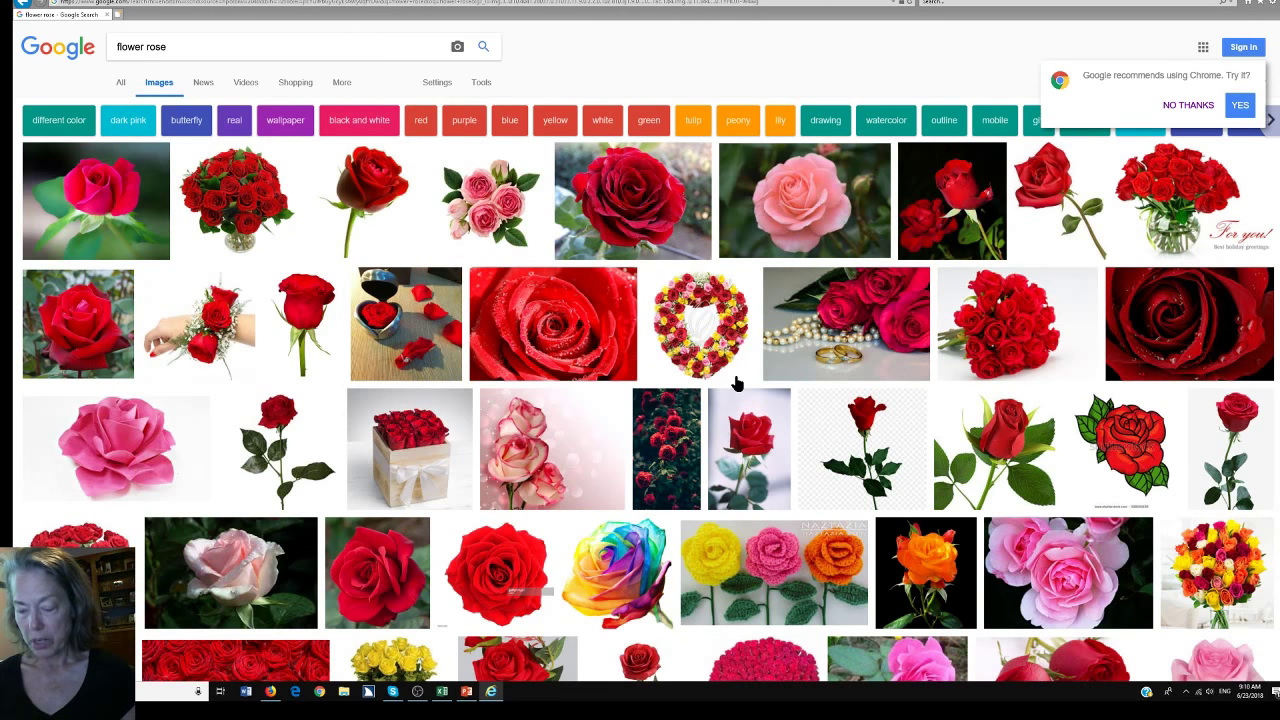
# Zoom the browser page out with Ctrl+minus so more rose results fit on screen
pyautogui.hotkey('ctrl', '-')
pyautogui.hotkey('ctrl', '-')
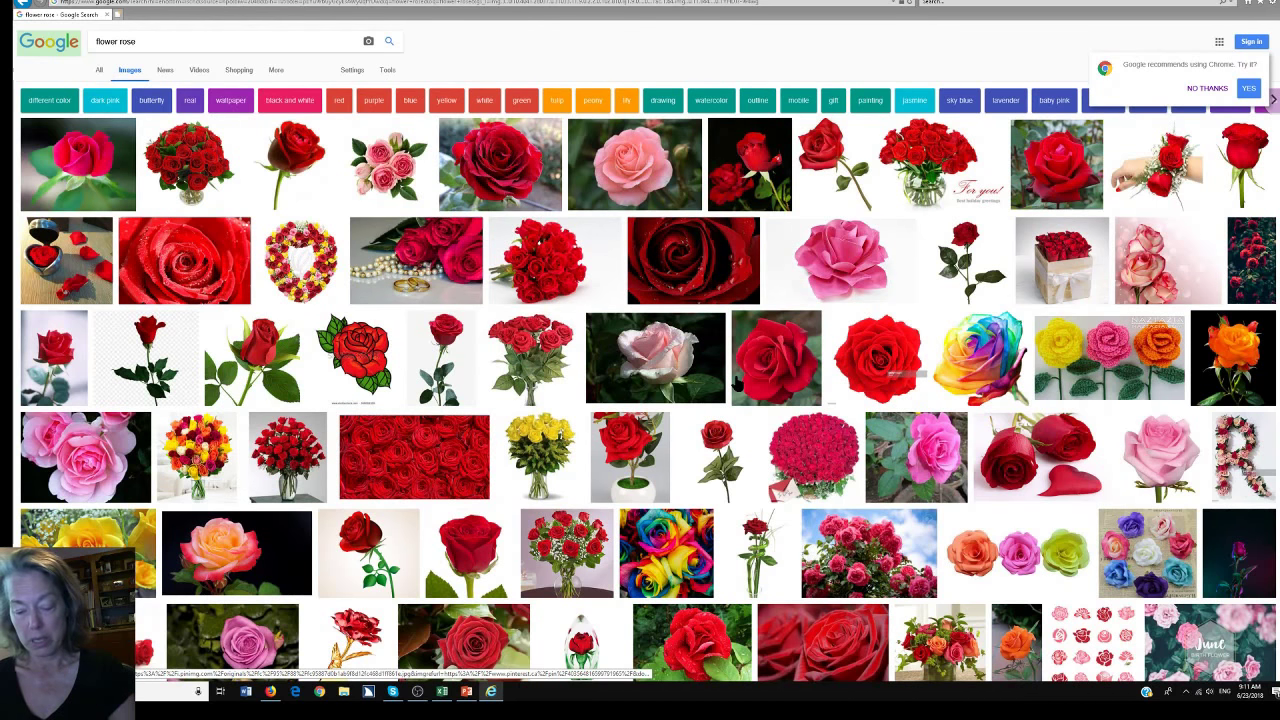
# Tab into the image results and move along the top row to the dark red rose
pyautogui.press('Tab')
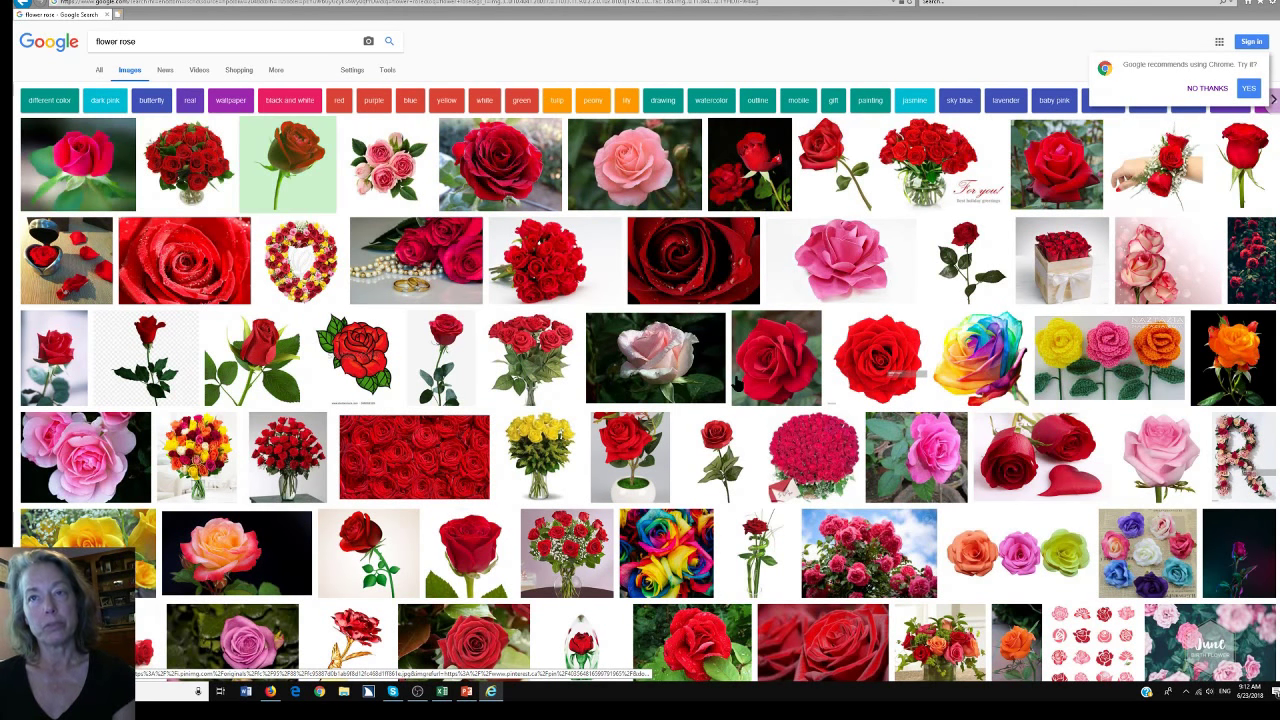
pyautogui.press('Tab')
pyautogui.press('Tab')
pyautogui.press('Tab')
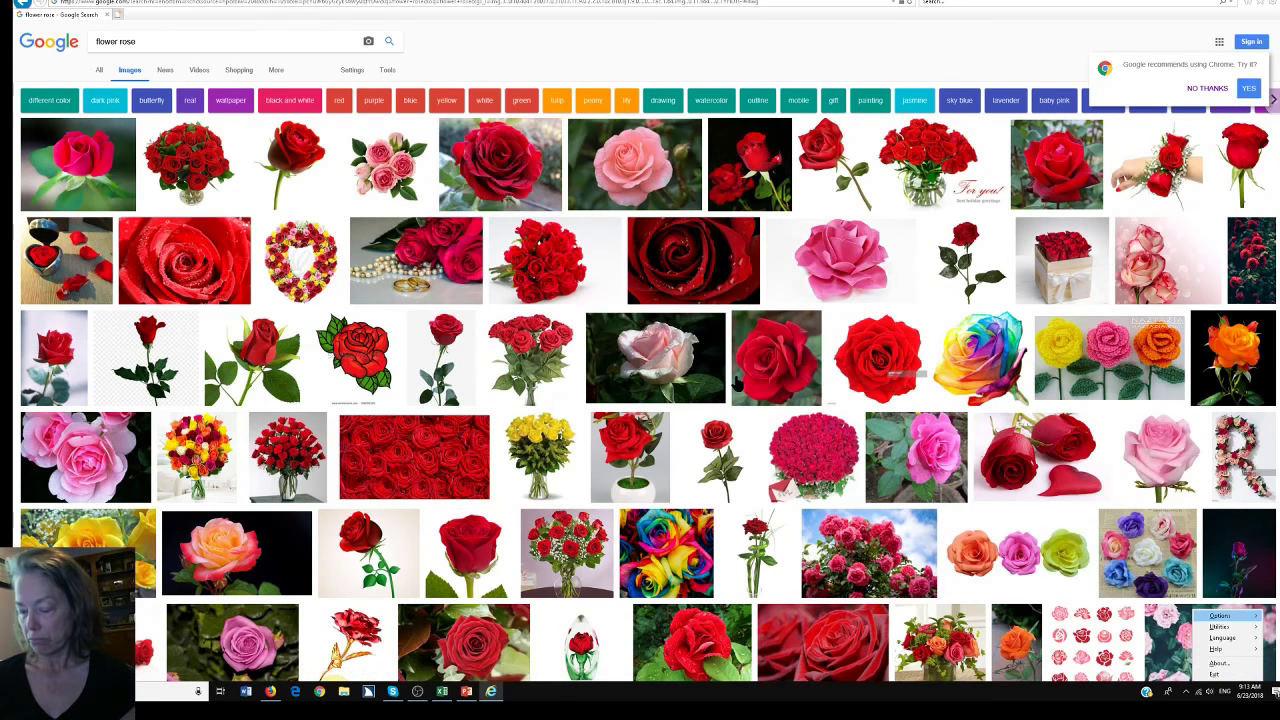
# Switch the JAWS Basics keyboard layout from Desktop to Laptop and confirm with OK
pyautogui.moveTo(1220, 615)
pyautogui.click(1095, 615)
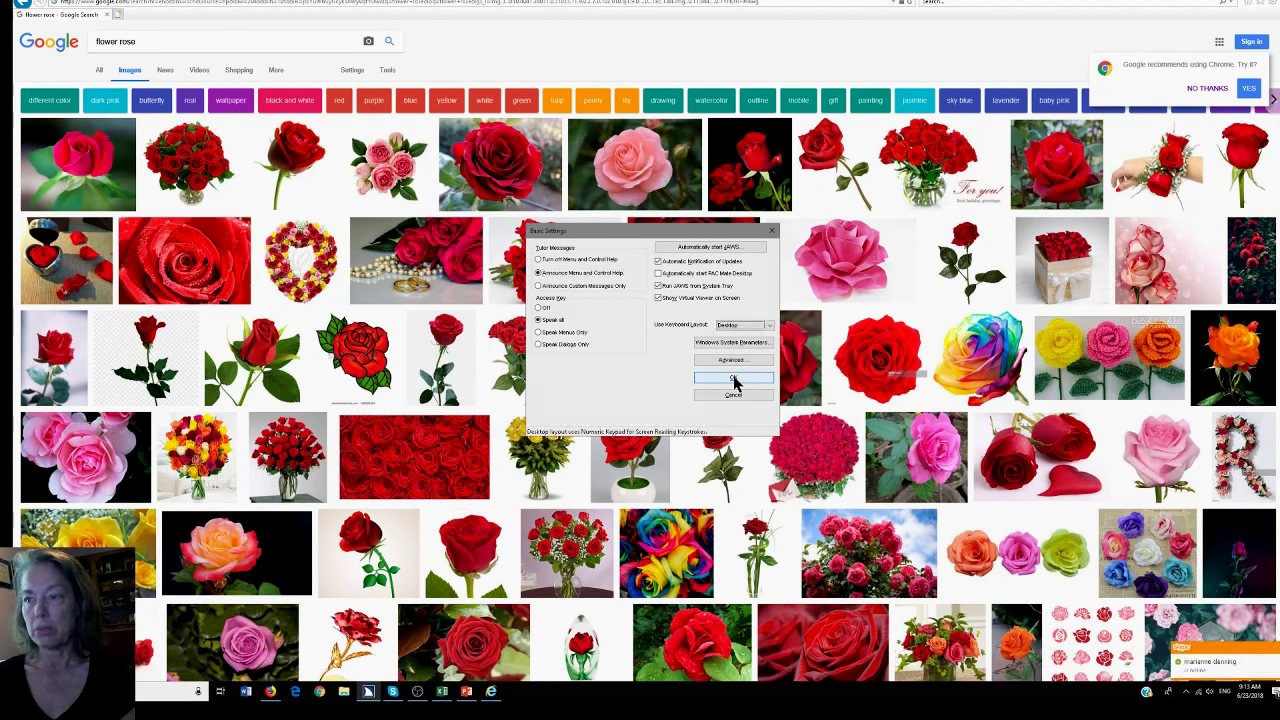
pyautogui.press('Down')
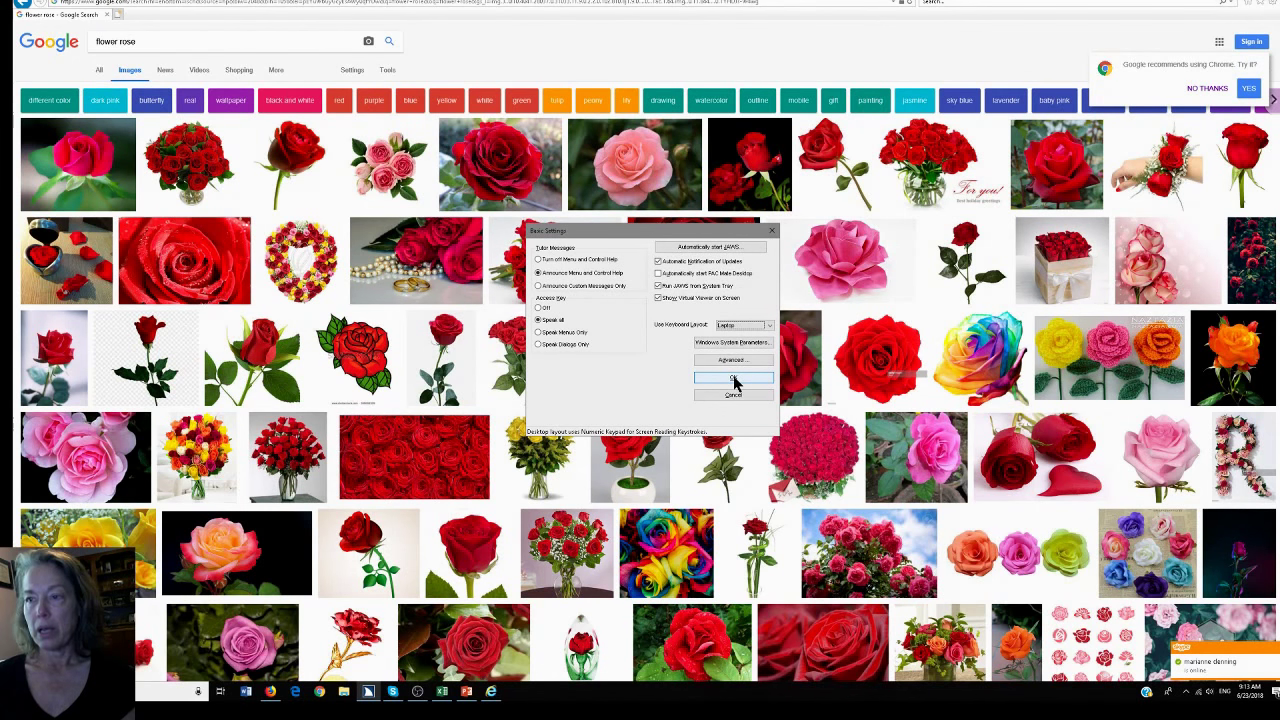
pyautogui.click(733, 378)
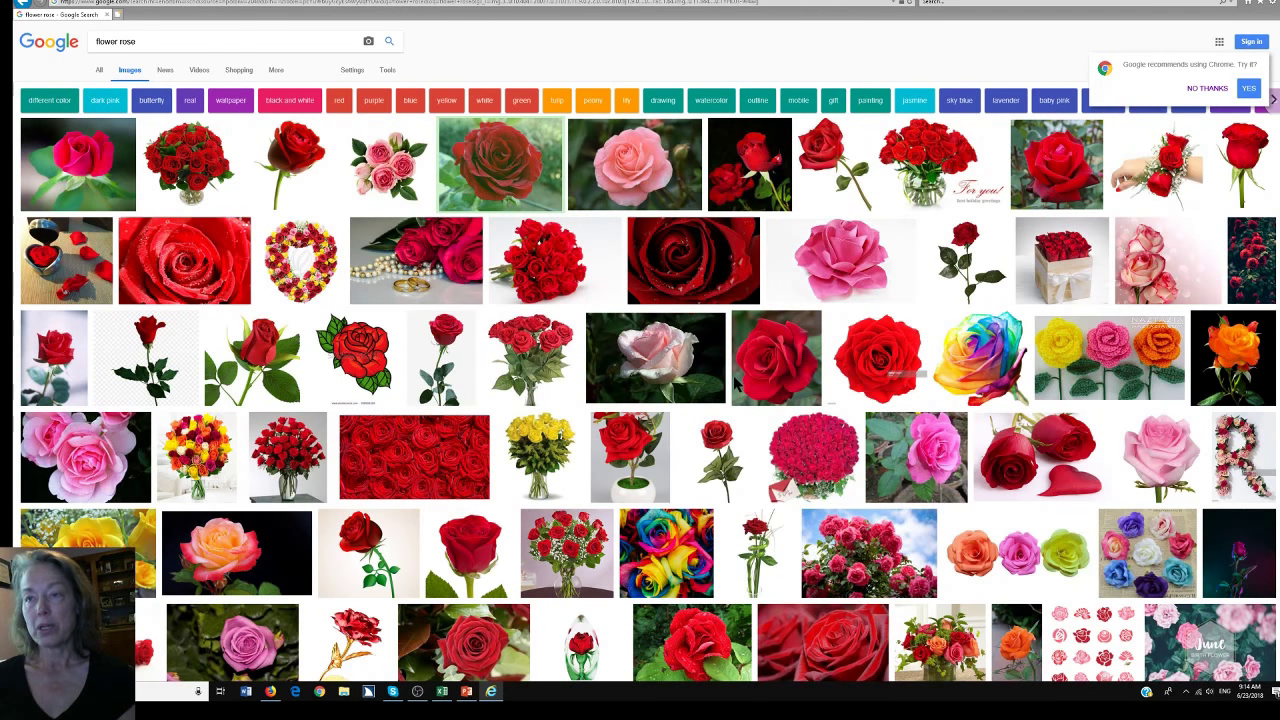
# Open the shortcut menu on the dark red rose, the fifth thumbnail in the top row
pyautogui.rightClick(501, 171)
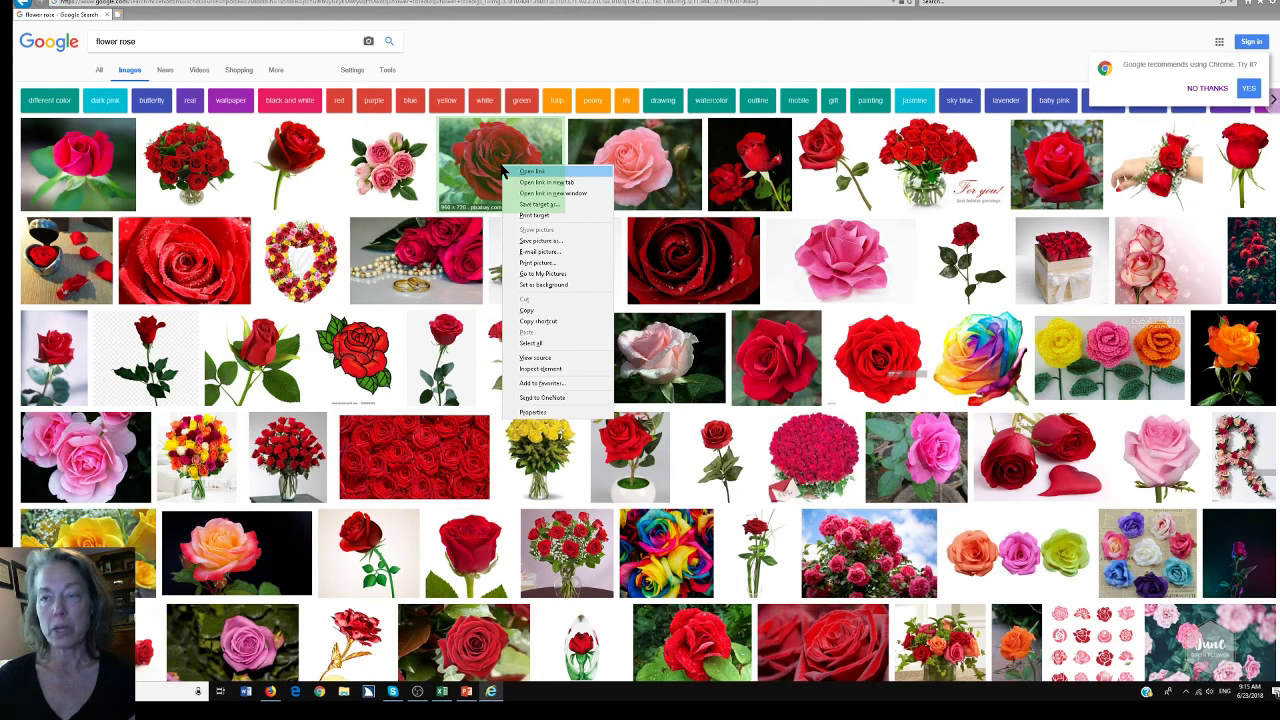
# Choose Save picture as, name the file 'rose' as PNG, and target the Pictures folder
pyautogui.click(540, 241)
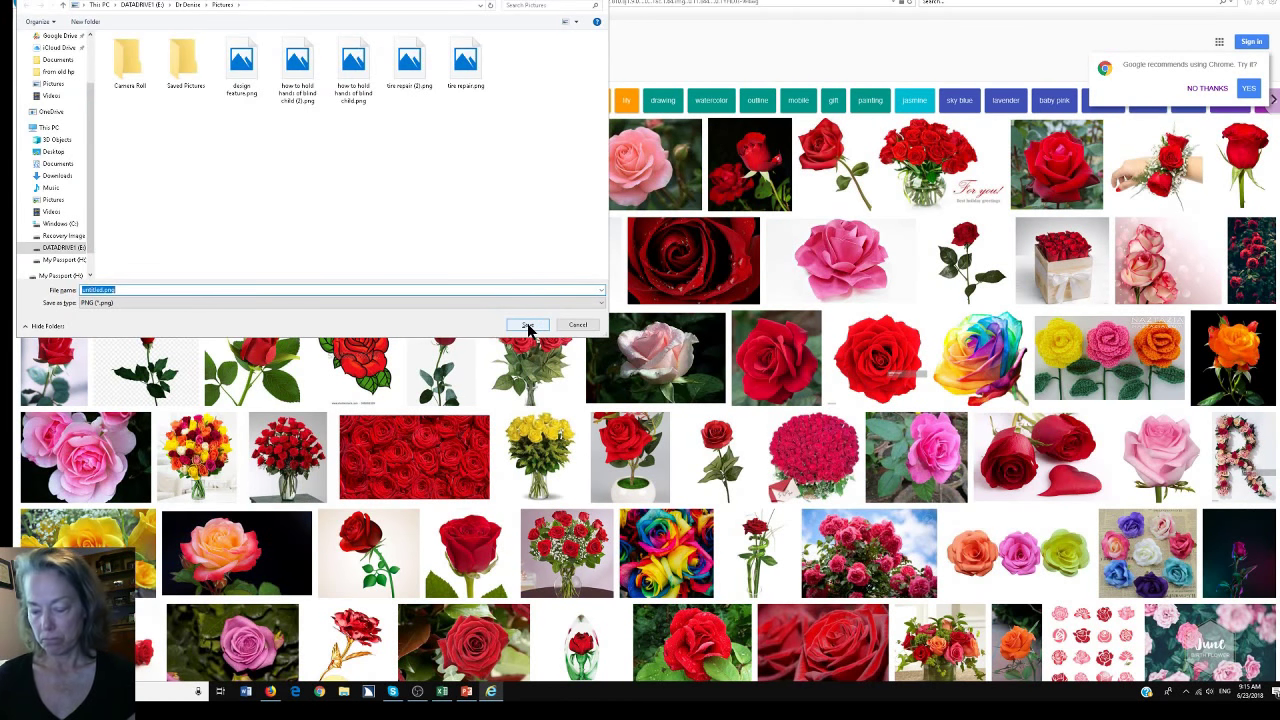
pyautogui.write('rose')
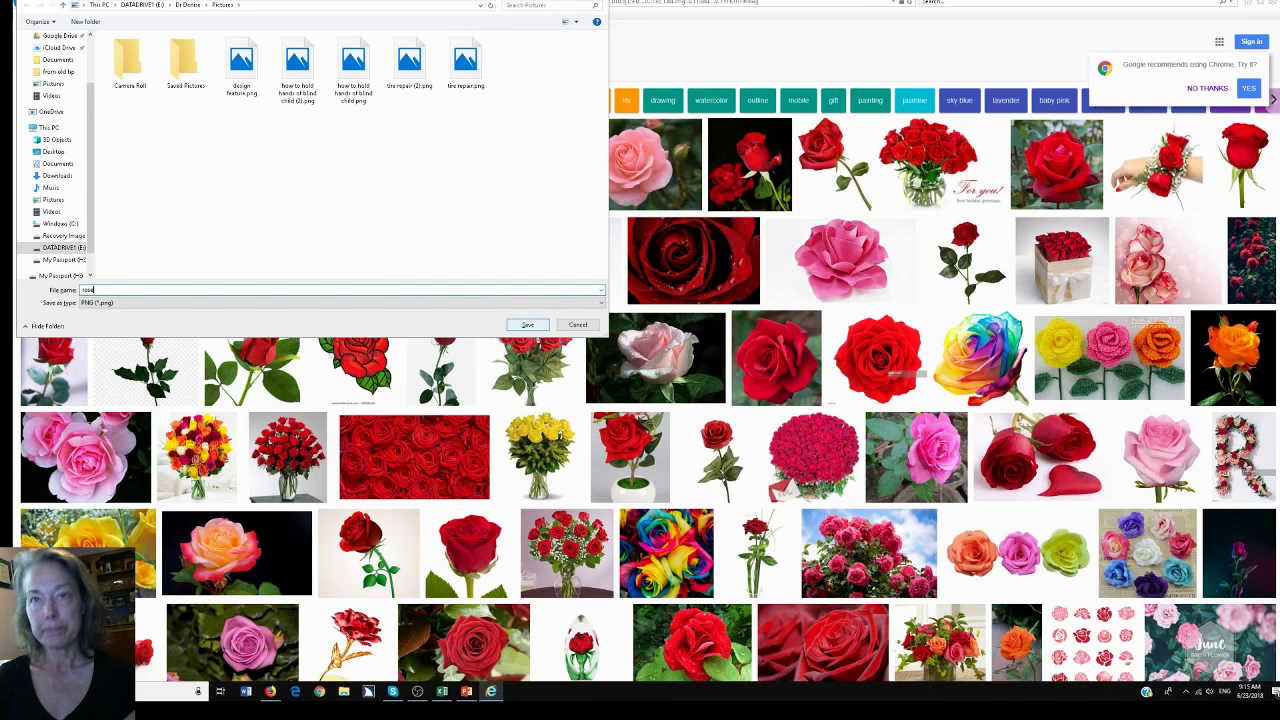
pyautogui.click(528, 325)
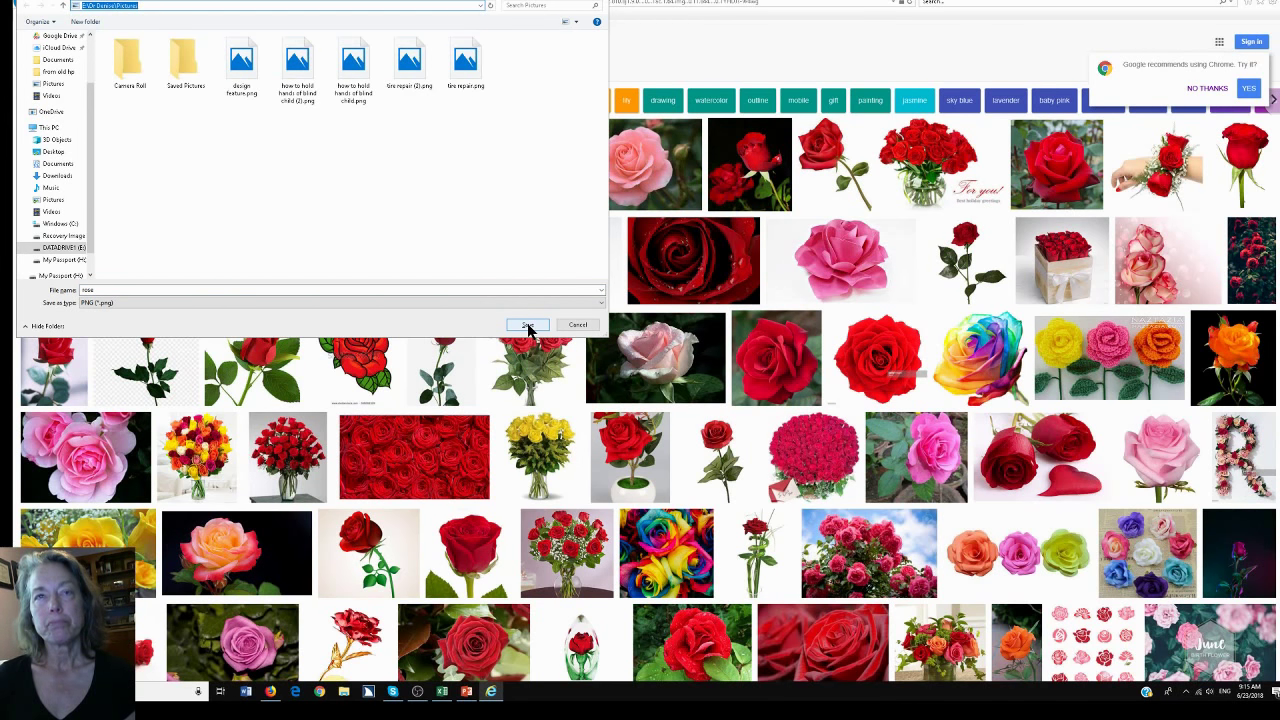
pyautogui.click(528, 327)
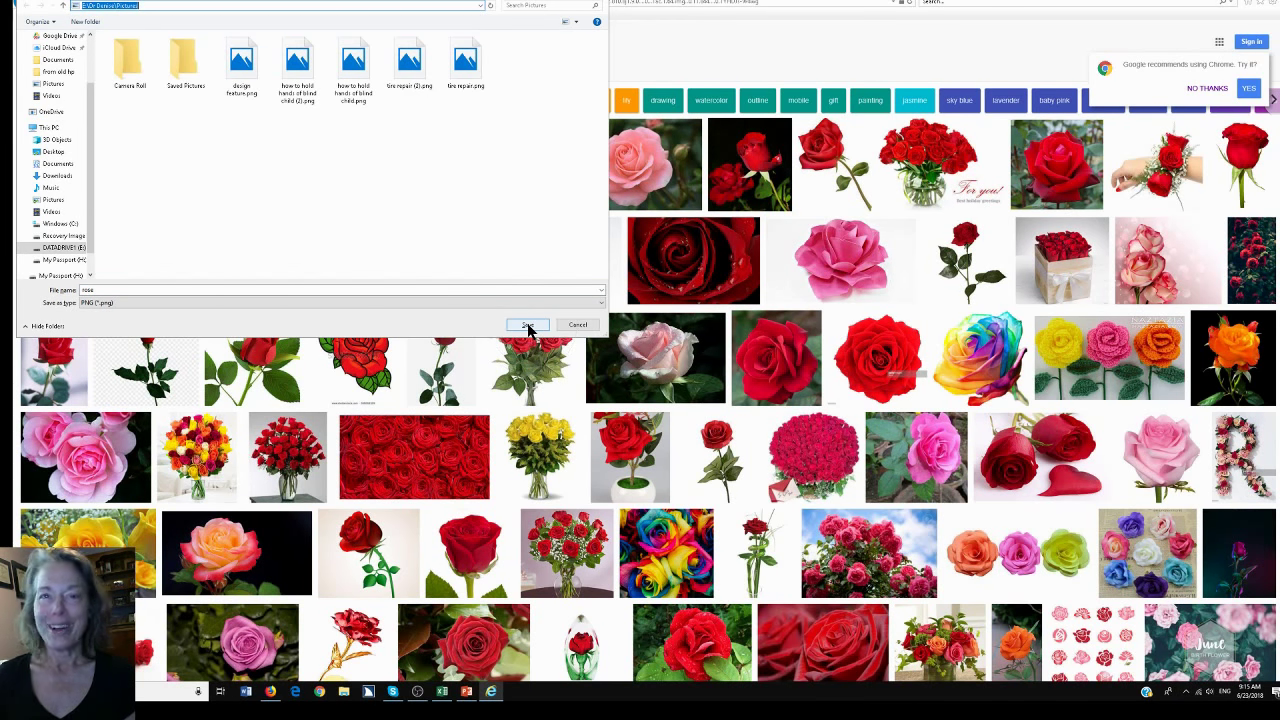
pyautogui.write('a')
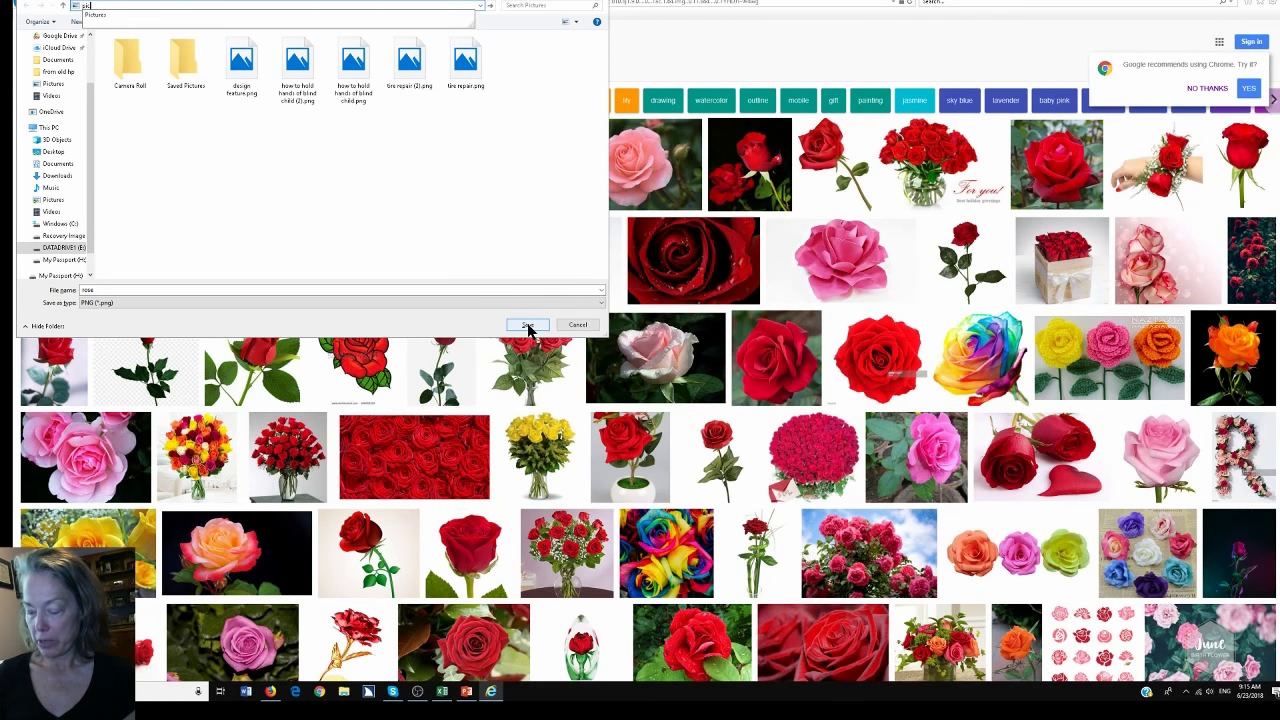
pyautogui.press('Return')
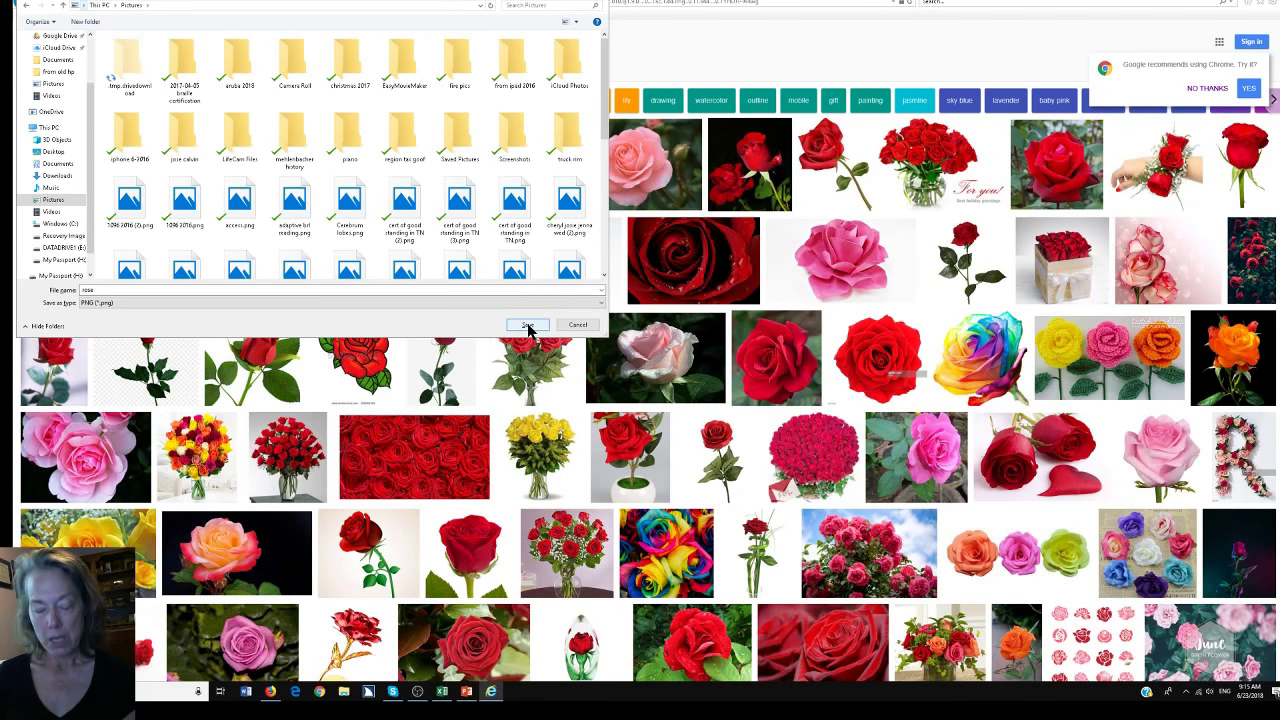
pyautogui.click(528, 325)
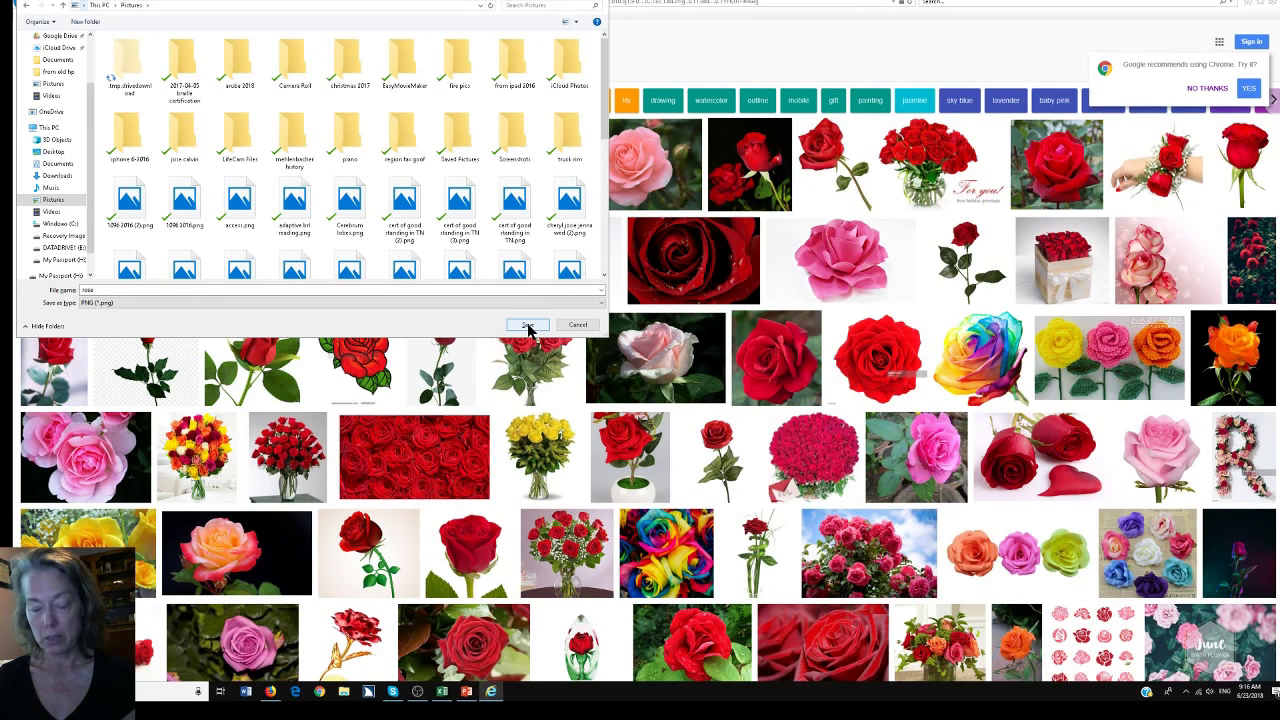
# Save the picture as rose.png in Pictures and close Internet Explorer with Alt+F4
pyautogui.click(528, 326)
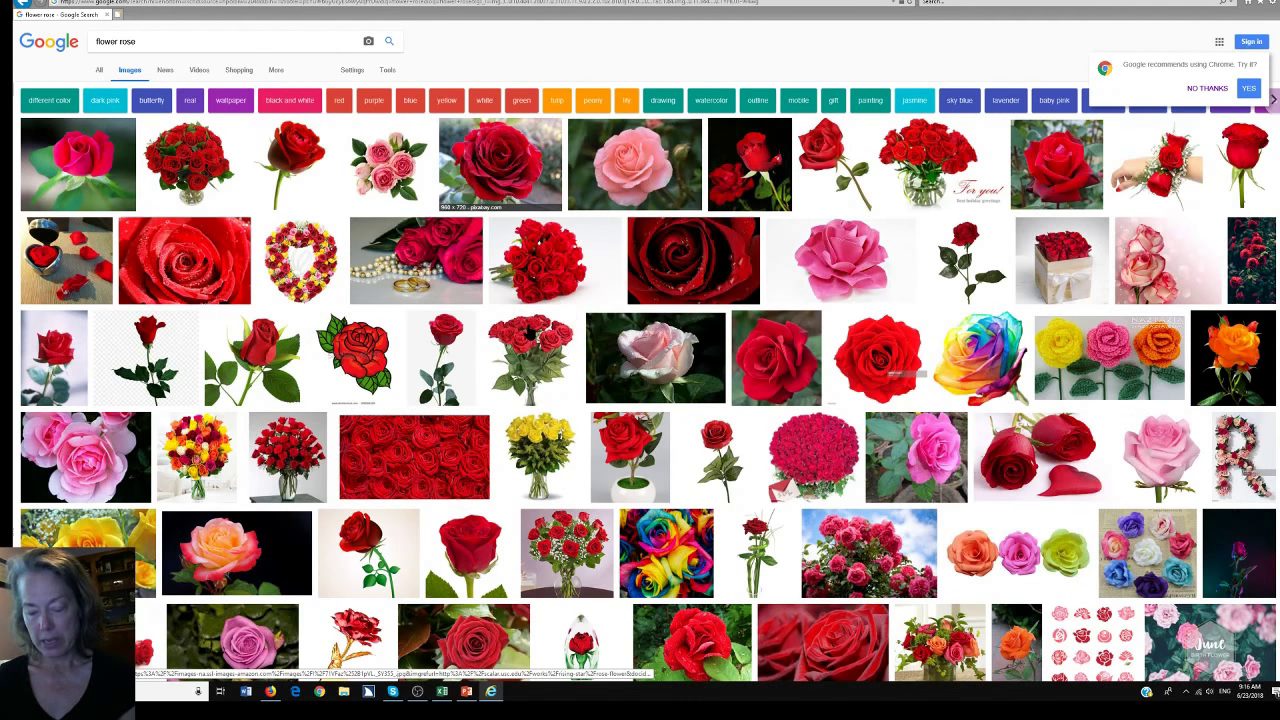
pyautogui.hotkey('alt', 'F4')
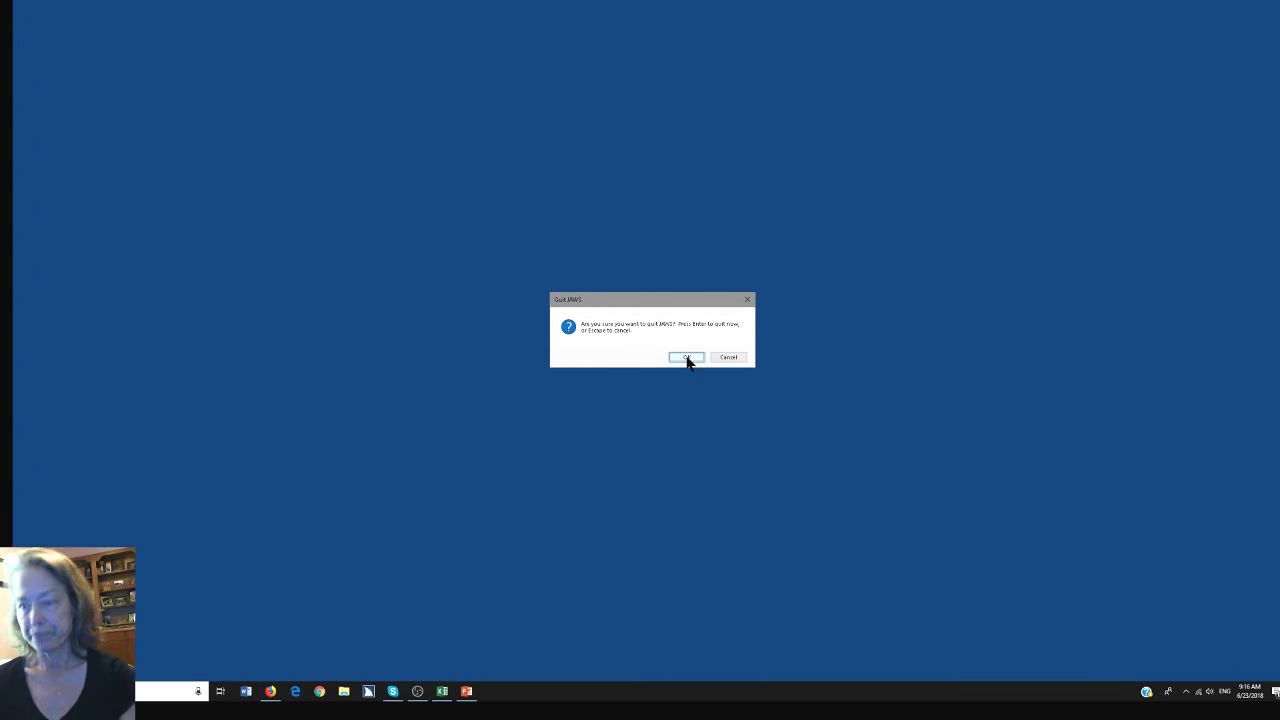
# Quit JAWS and switch to the PowerPoint presentation showing the 'Picture' slide
pyautogui.click(687, 358)
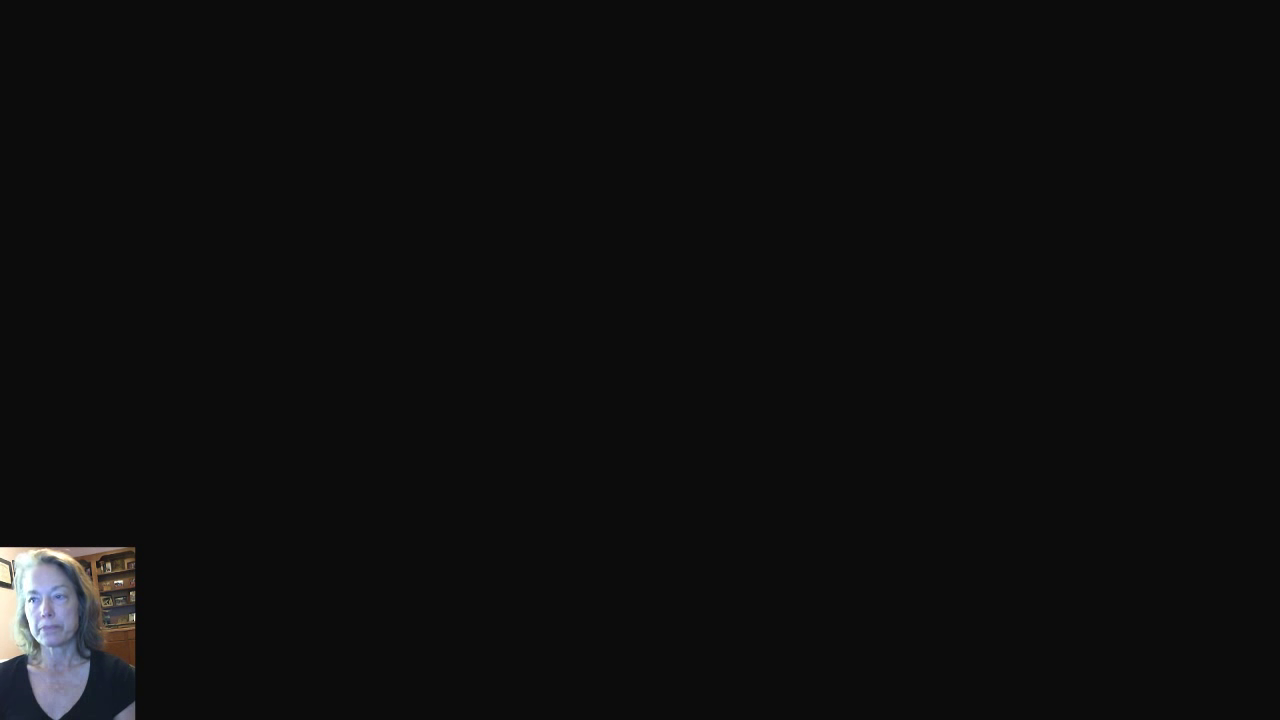
pyautogui.hotkey('alt', 'Tab')
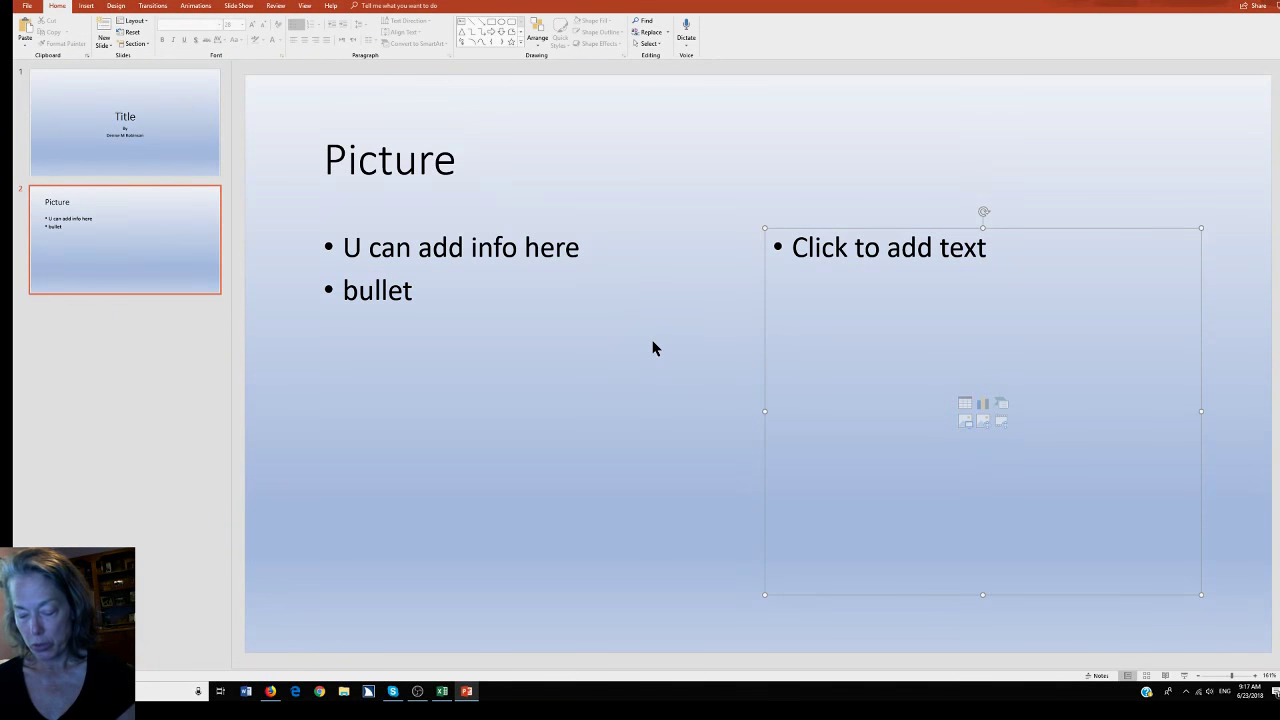
# Open Insert Picture, go to the Pictures folder and select rose.png
pyautogui.hotkey('alt', 'n')
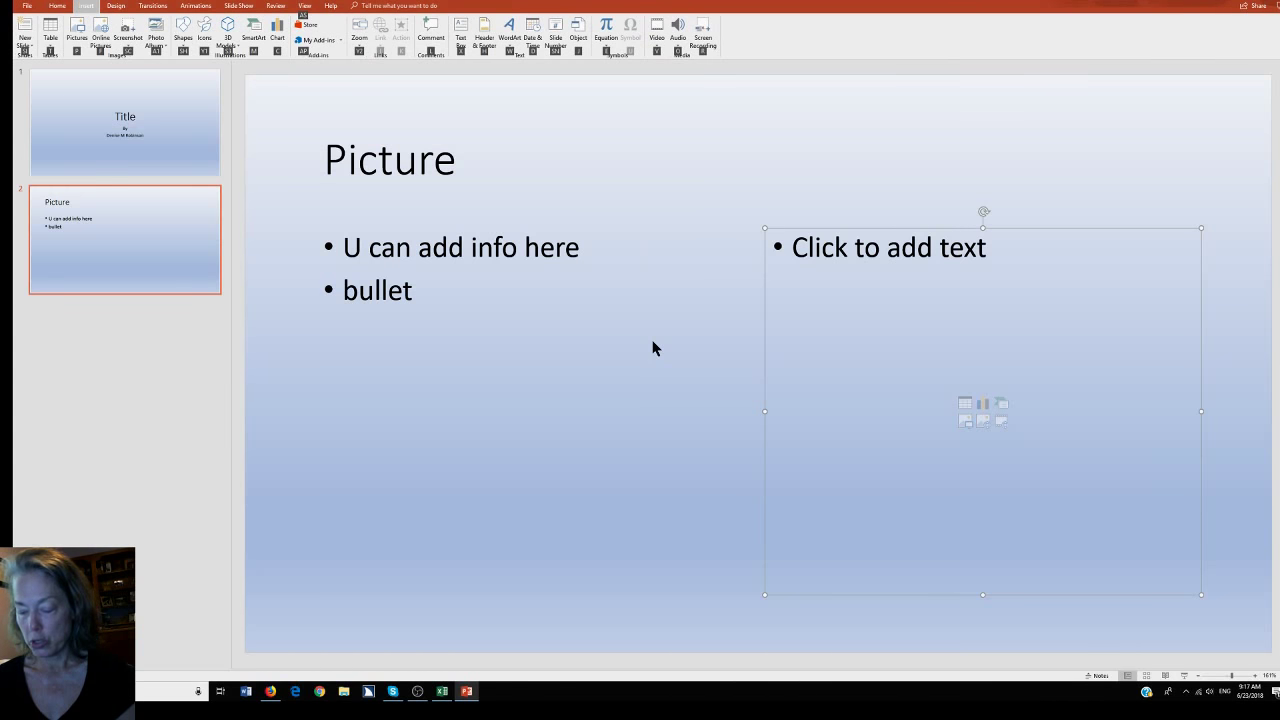
pyautogui.press('p')
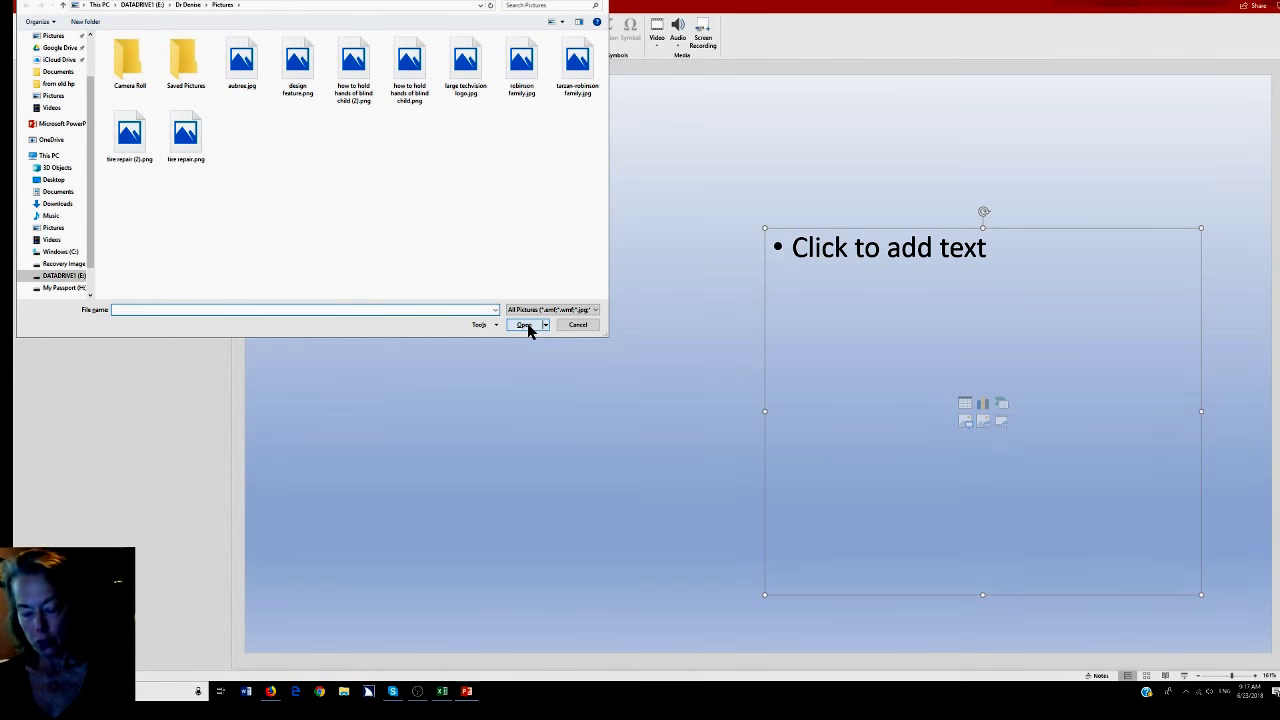
pyautogui.hotkey('alt', 'd')
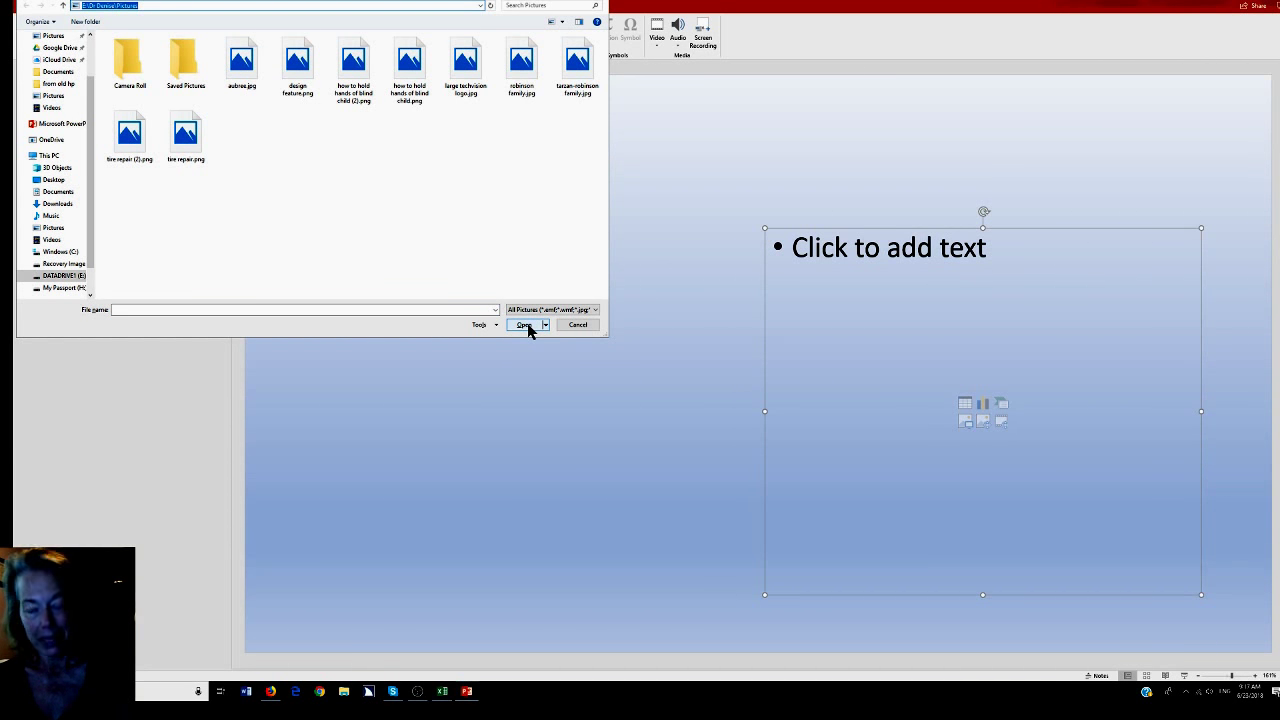
pyautogui.write('pic')
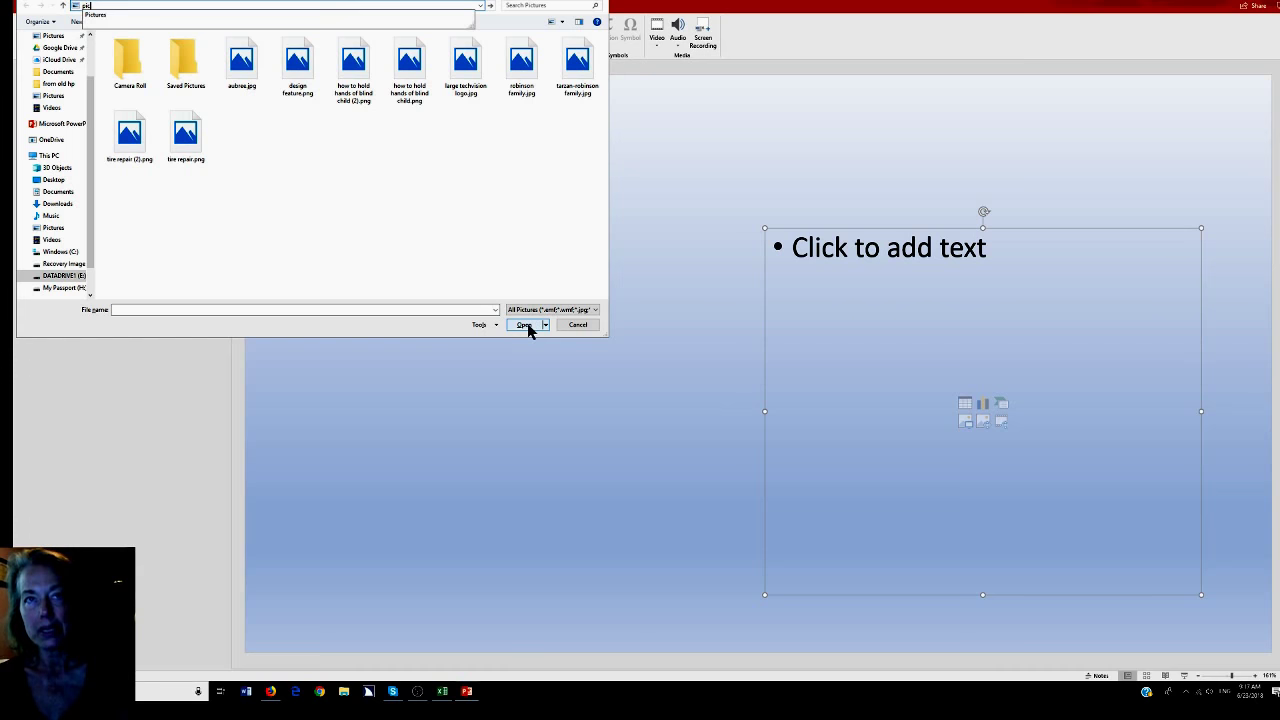
pyautogui.press('Down')
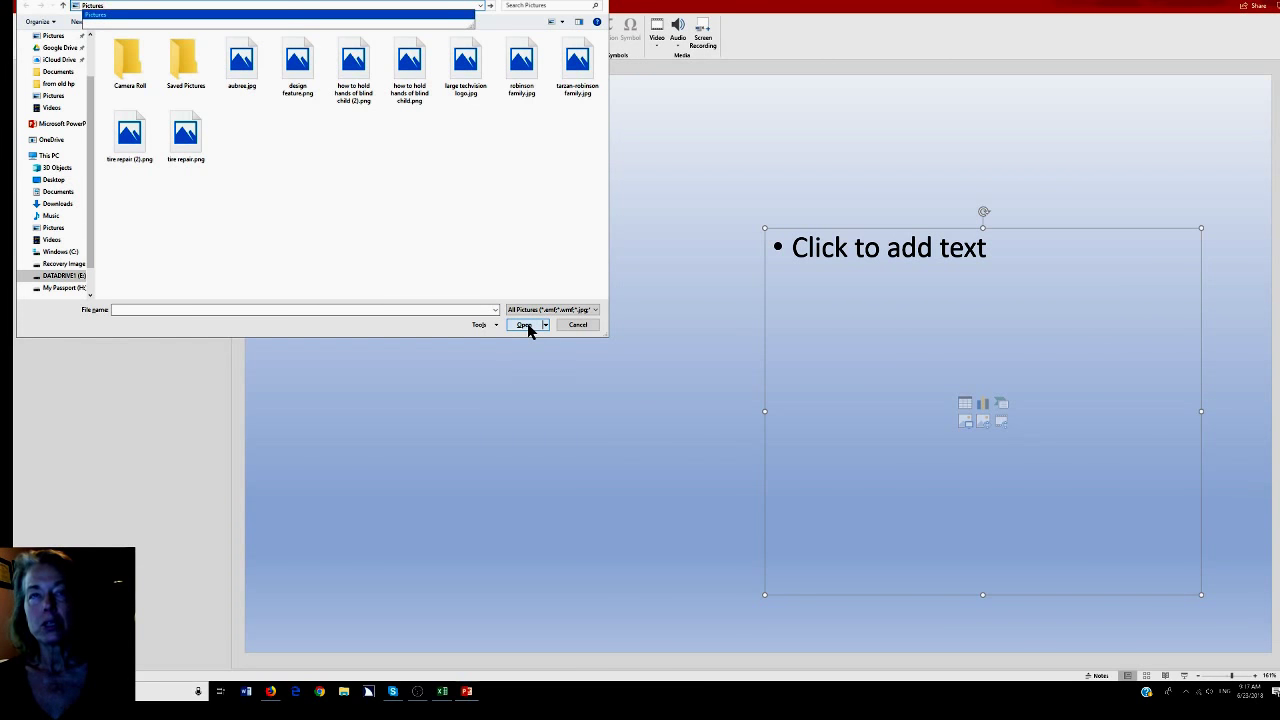
pyautogui.press('Return')
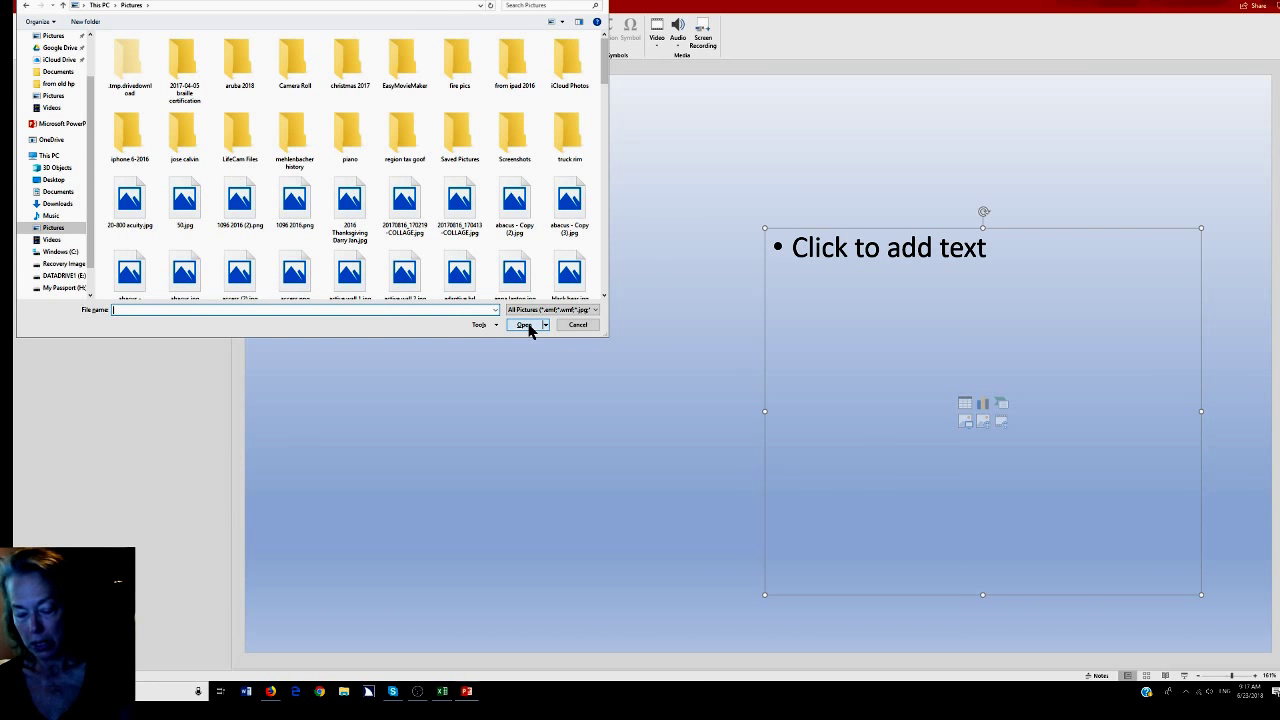
pyautogui.write('rose')
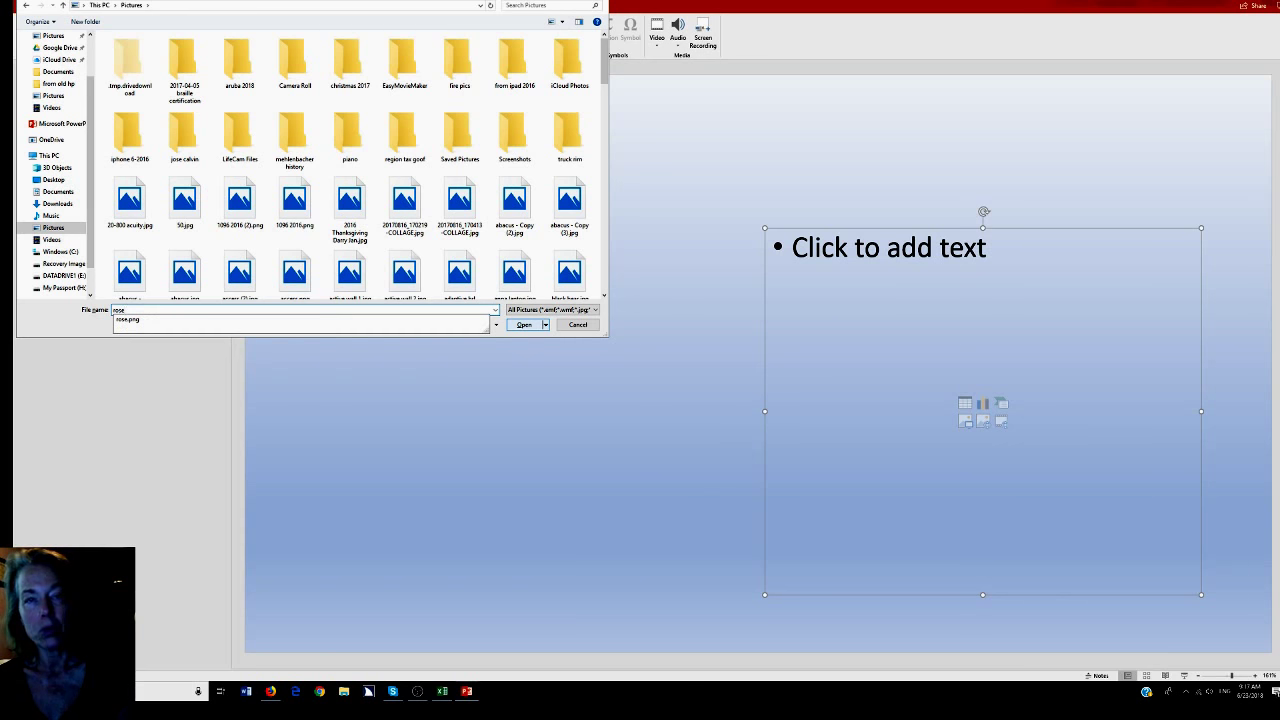
pyautogui.press('Down')
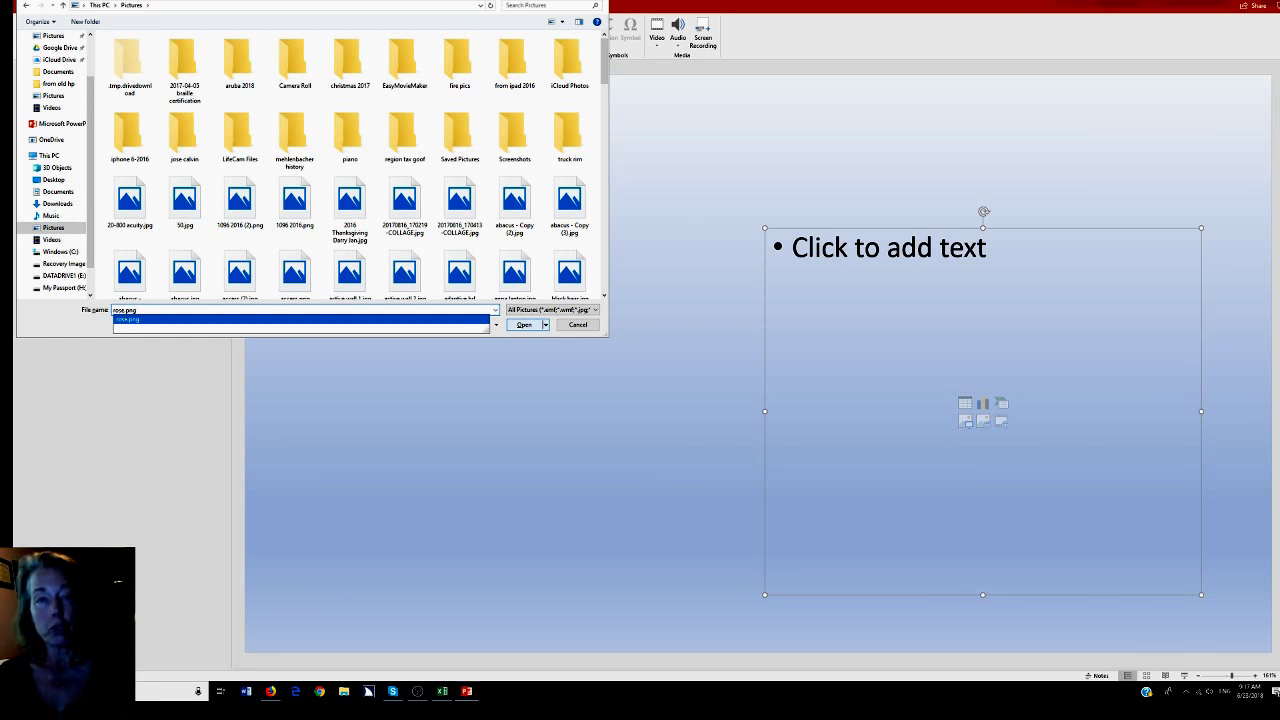